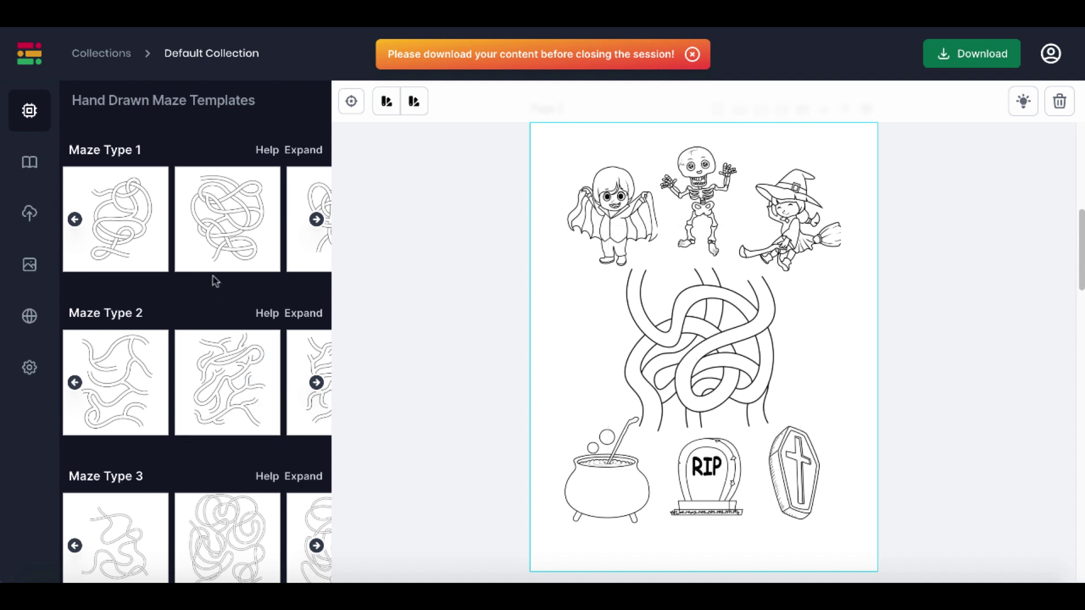
- Review the PDF, PPTX, PNG and JPEG download formats, then return to the Page 1 maze
click(628, 323)
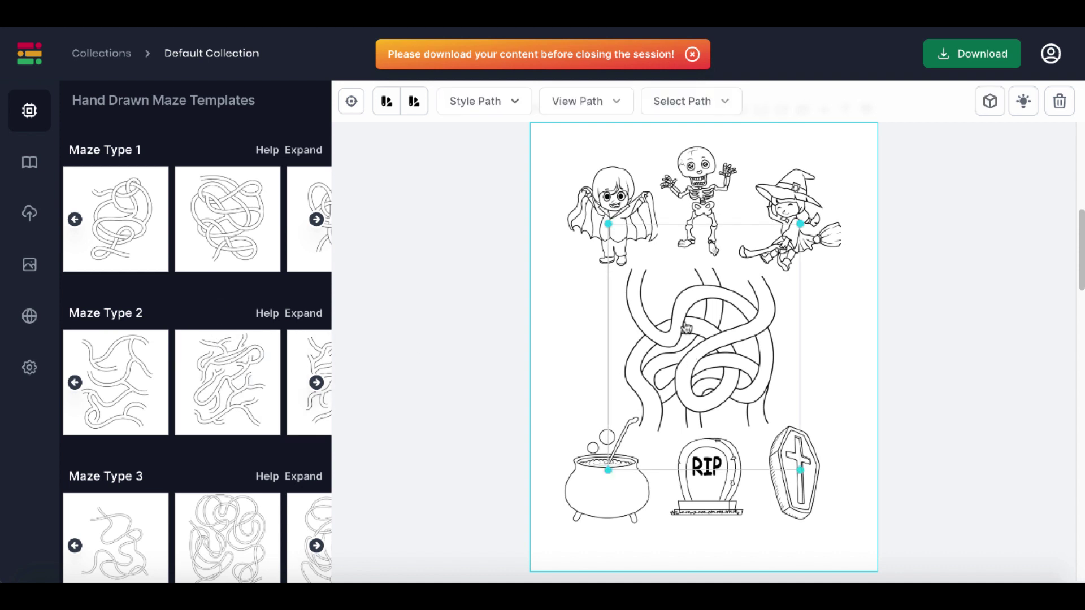
scroll(197, 300, down, 3)
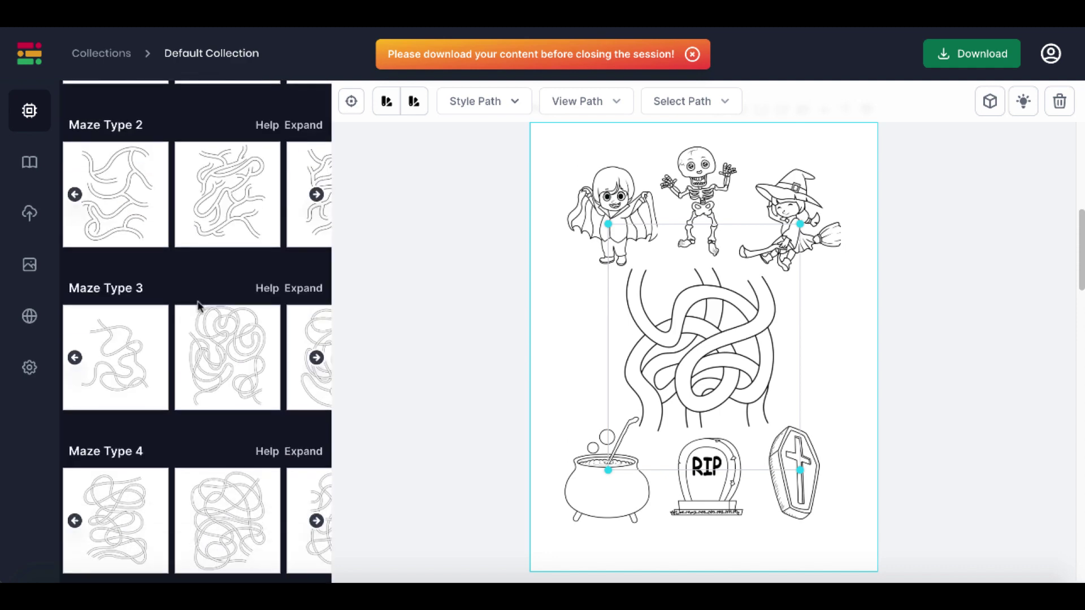
scroll(201, 307, up, 3)
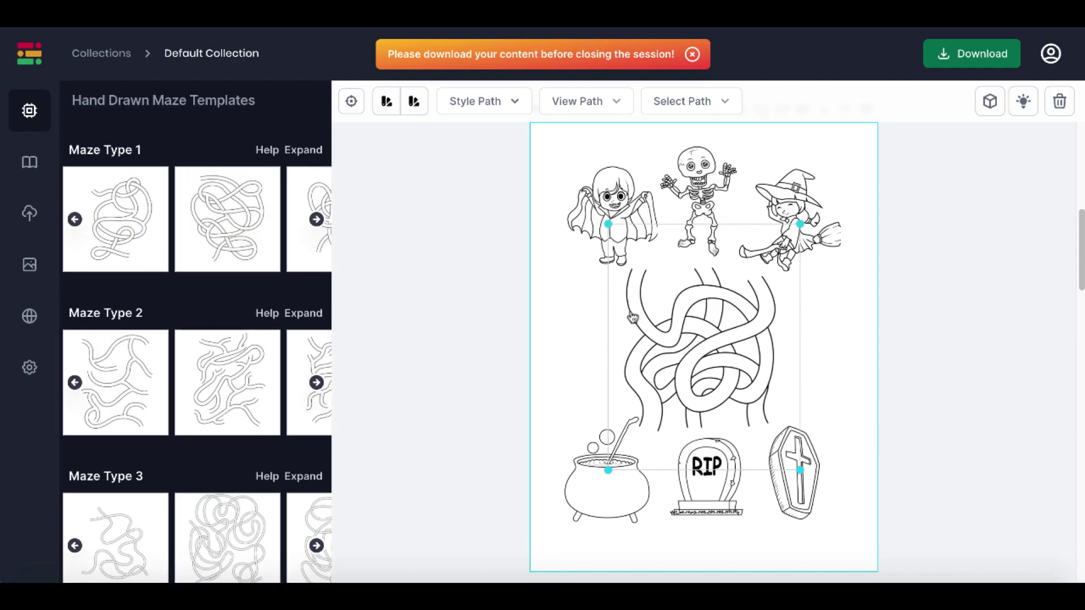
click(597, 325)
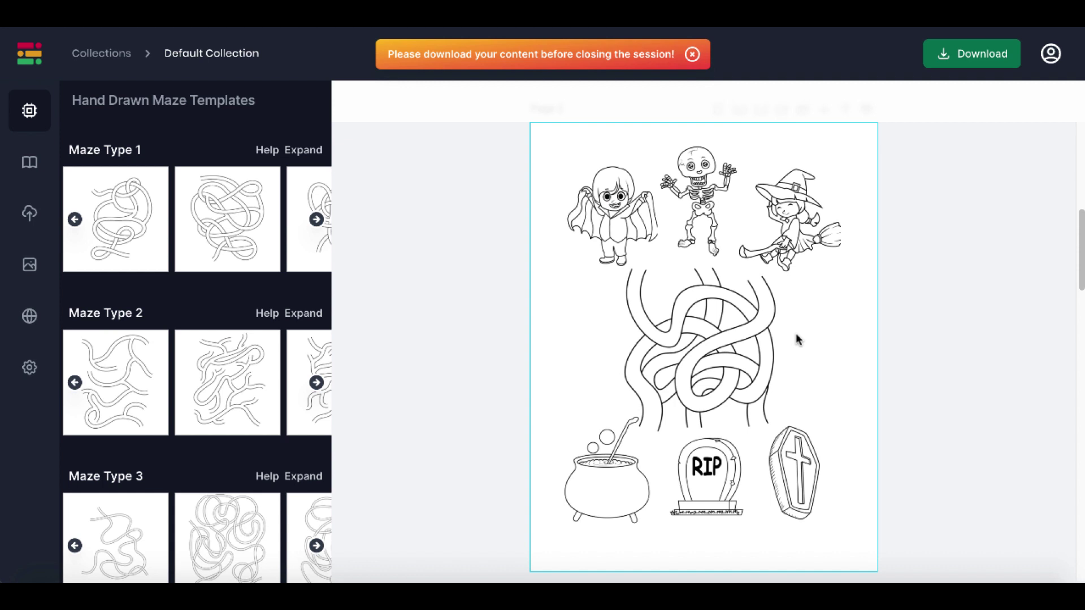
click(961, 57)
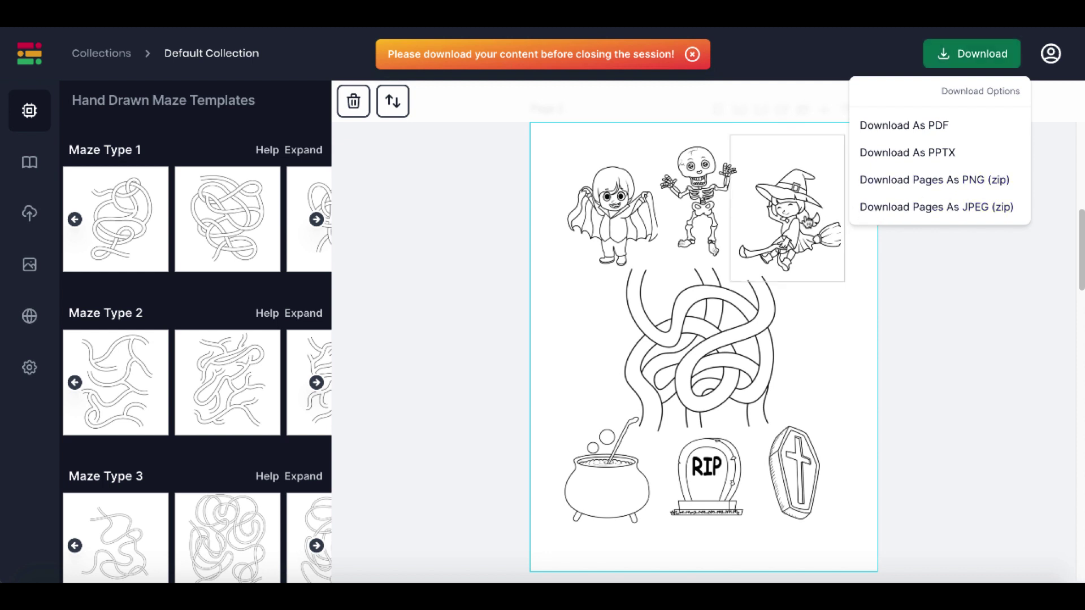
click(657, 338)
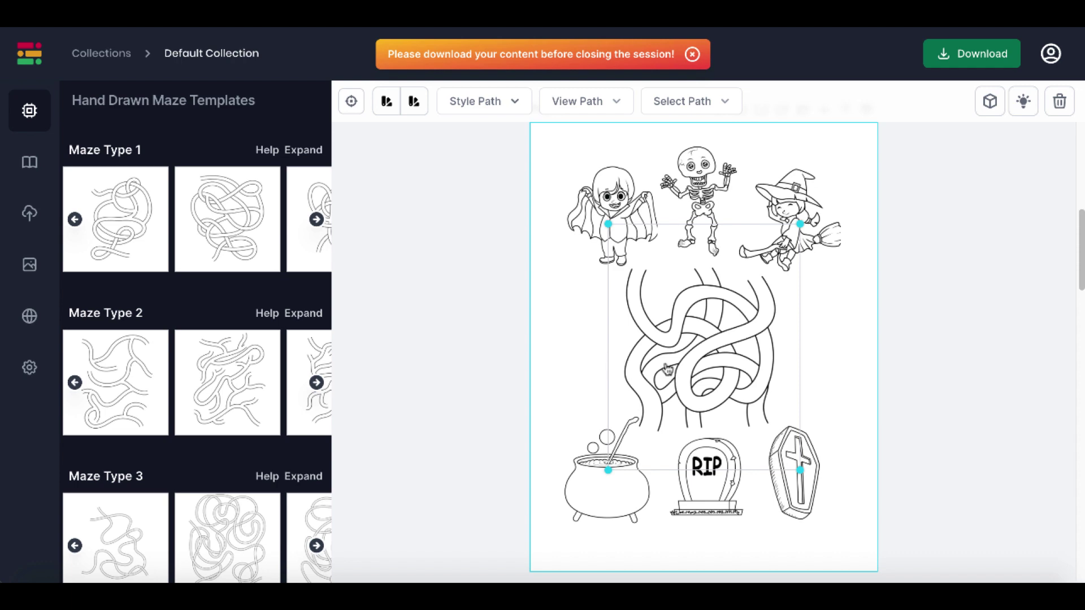
- Select the Page 1 maze and turn on its grey and dotted solution paths
scroll(226, 346, down, 2)
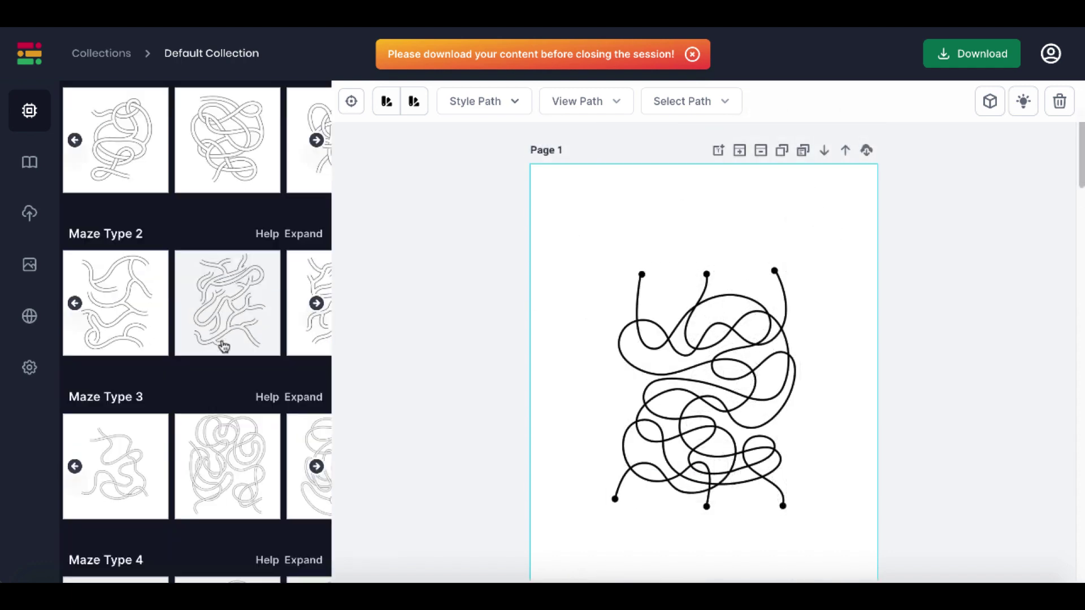
scroll(223, 346, down, 12)
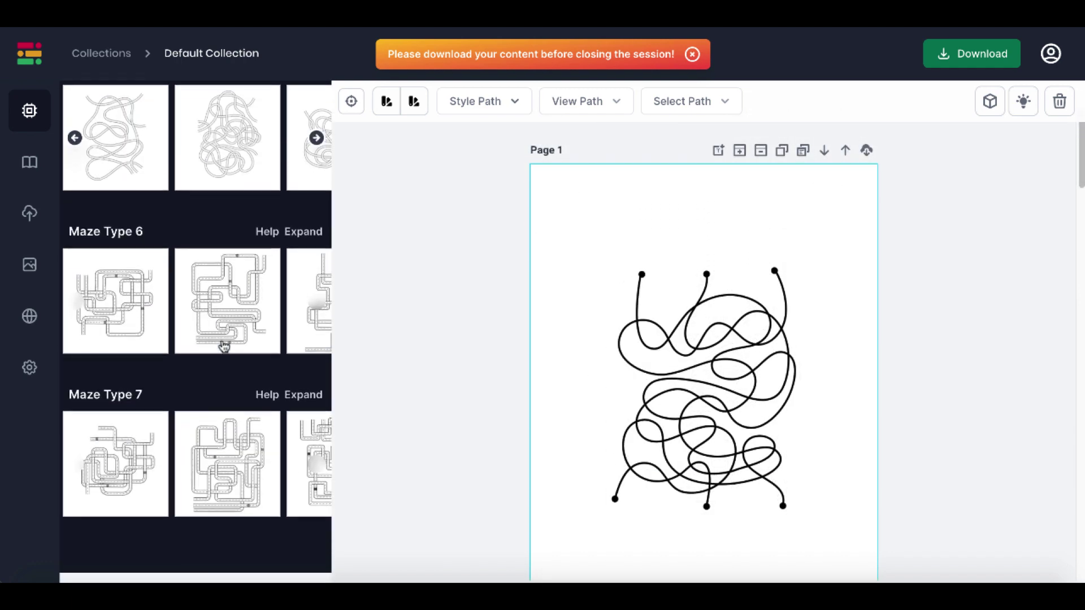
scroll(223, 346, down, 5)
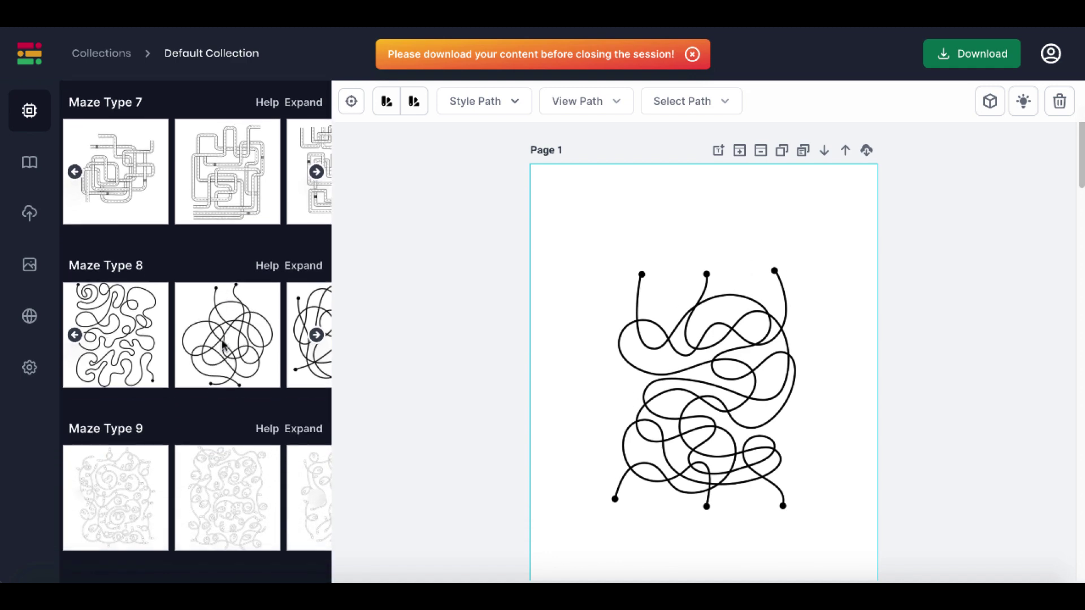
click(707, 410)
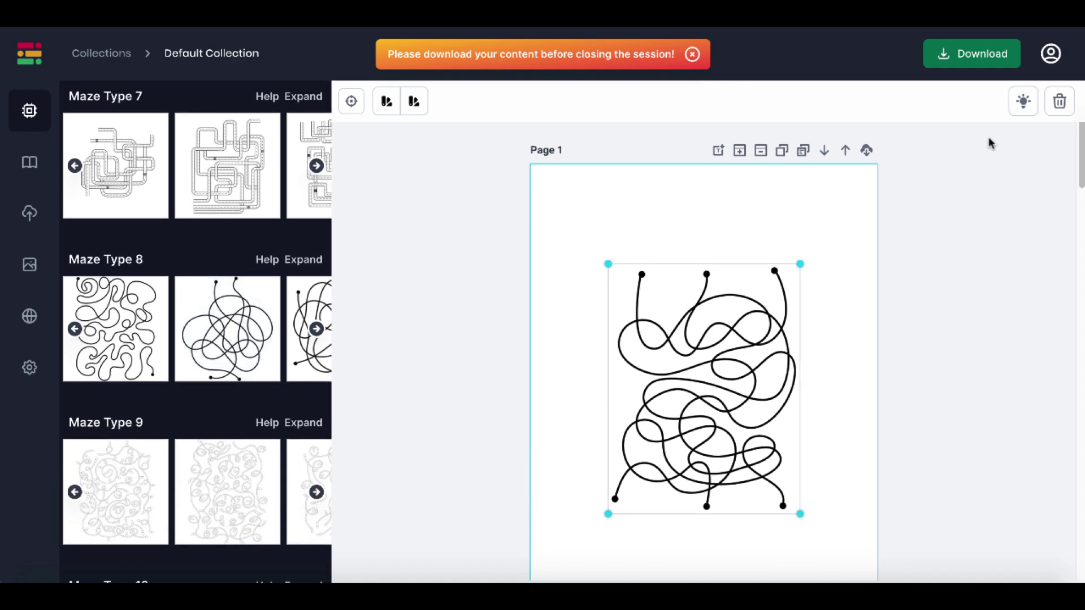
click(1024, 104)
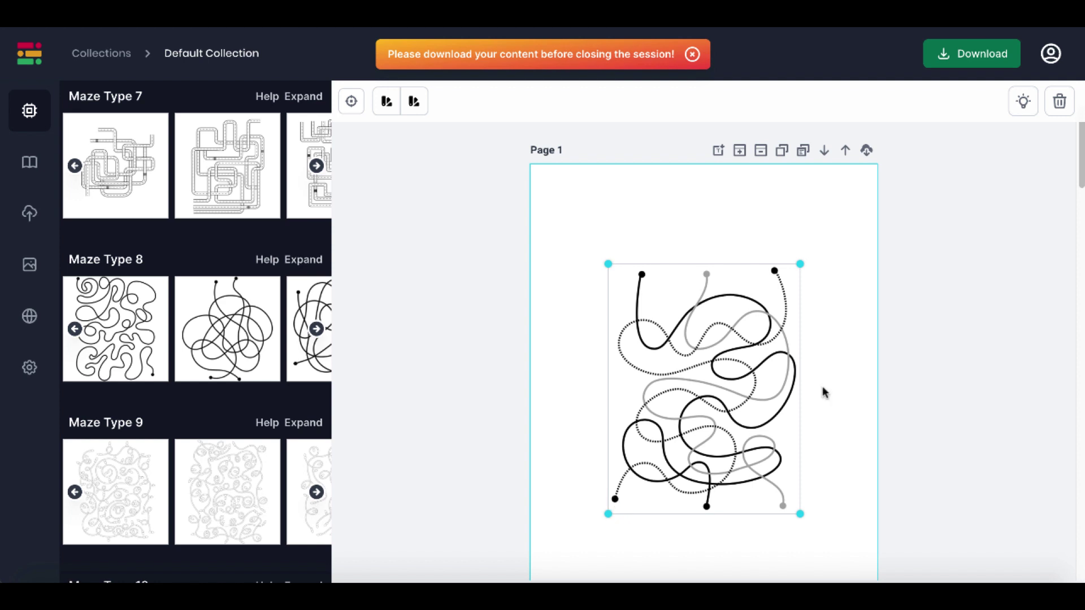
click(1026, 109)
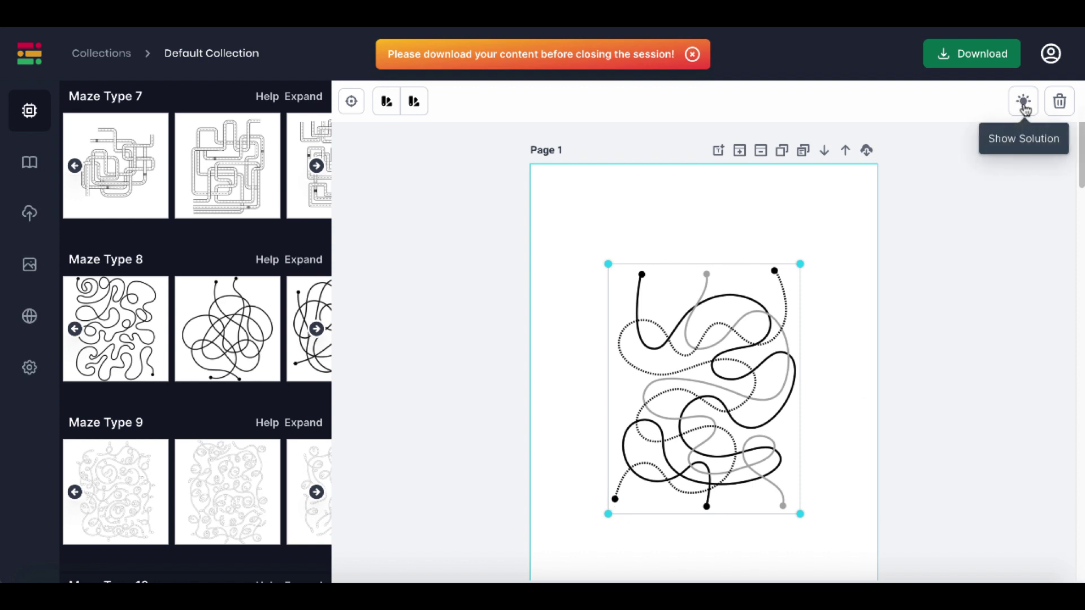
click(1026, 109)
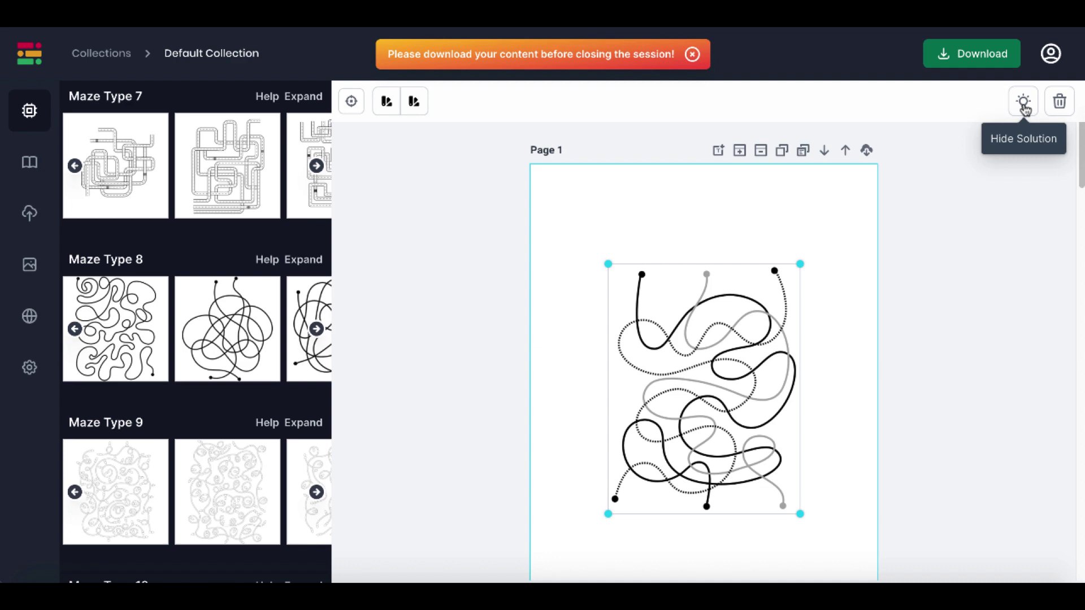
- Hide the Page 1 solution and browse to the solution thumbnails, ending on Page 2's Halloween maze
click(1026, 109)
scroll(938, 343, down, 15)
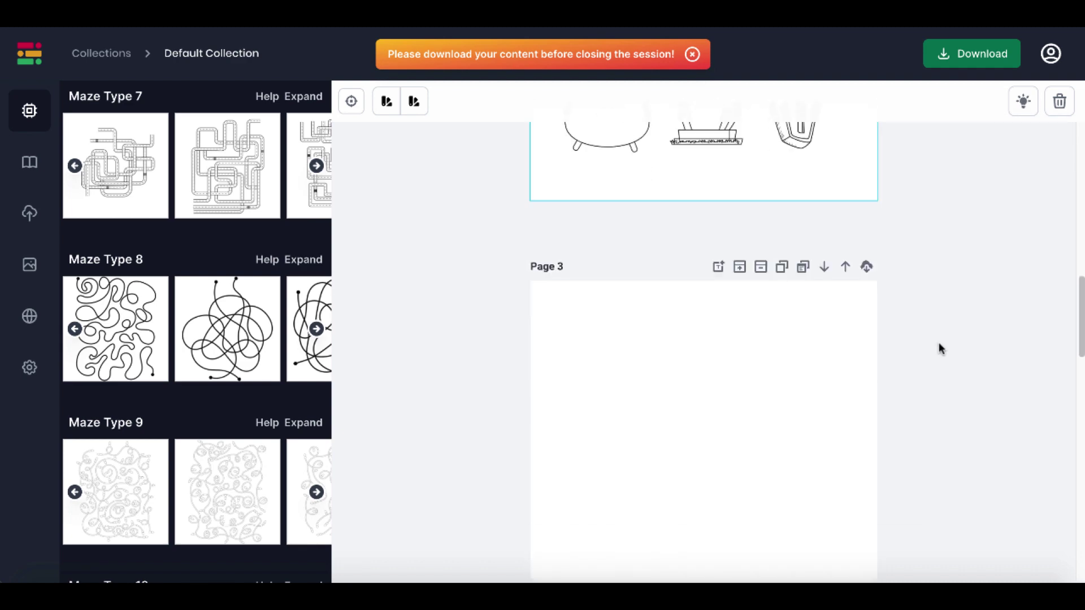
scroll(939, 344, down, 15)
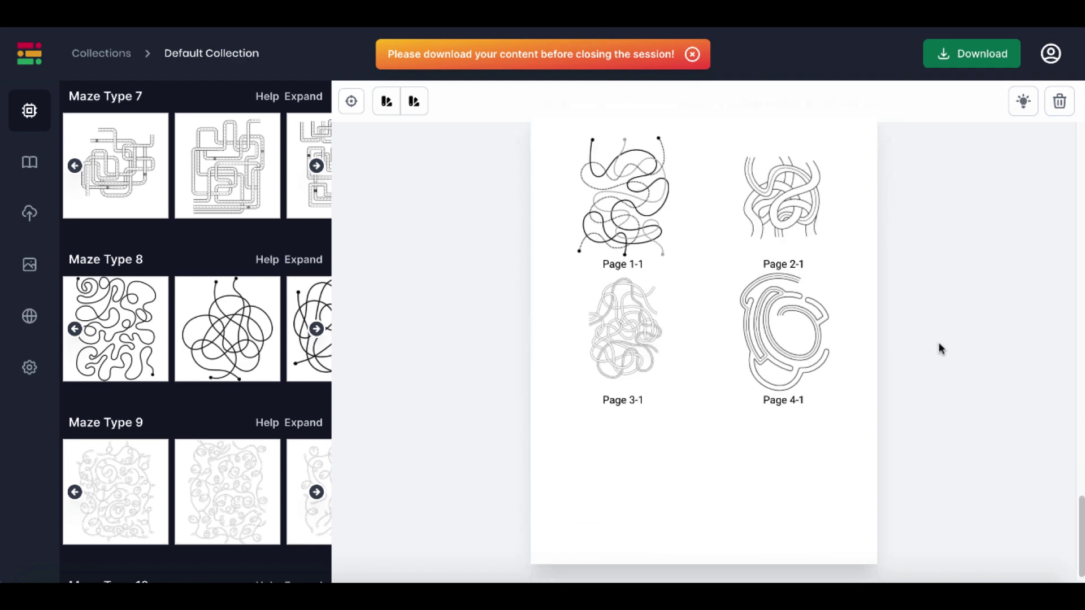
scroll(938, 342, up, 2)
scroll(692, 222, down, 2)
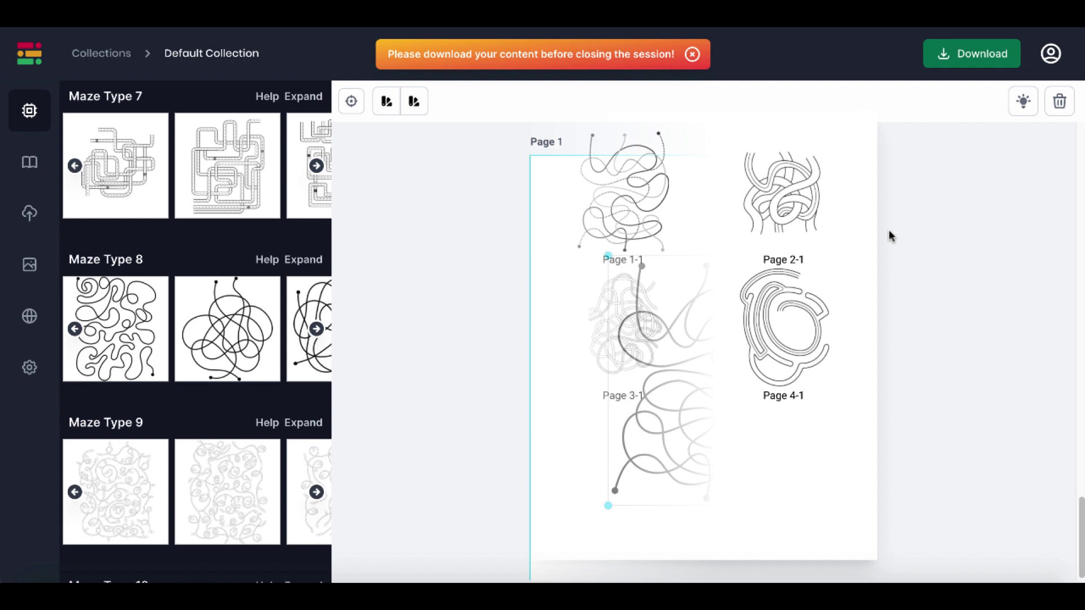
scroll(918, 317, down, 6)
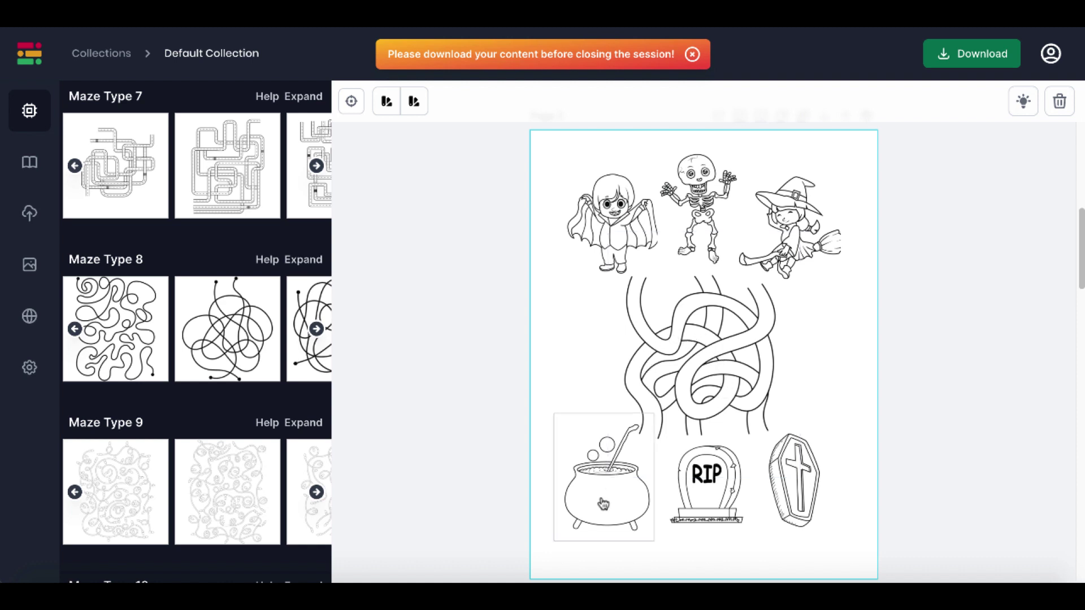
- Select the Page 2 Halloween maze and show solution Path 3 in pink
scroll(697, 417, up, 1)
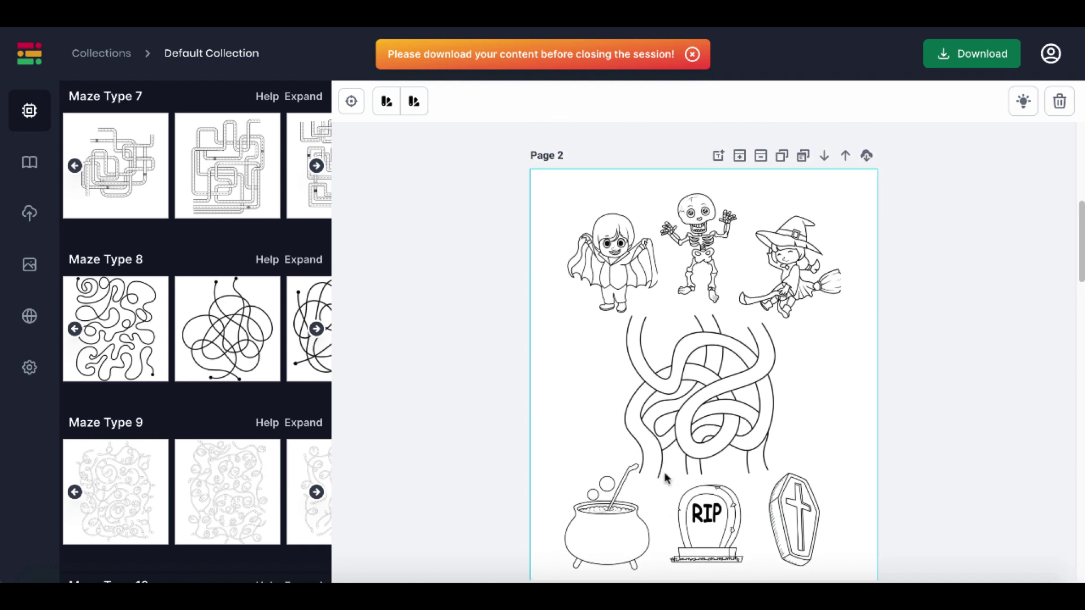
click(696, 416)
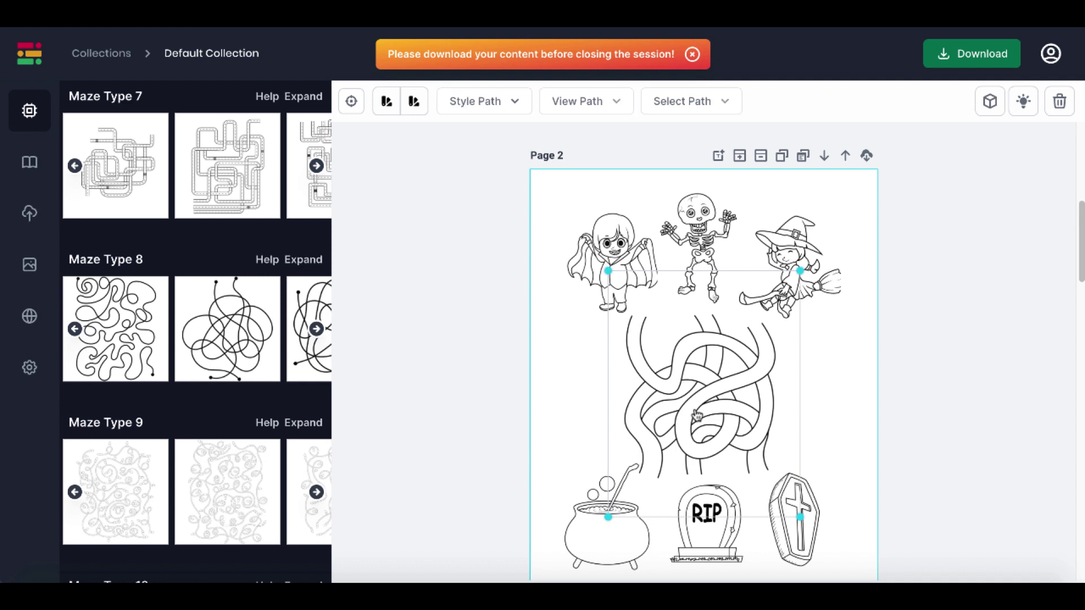
click(614, 105)
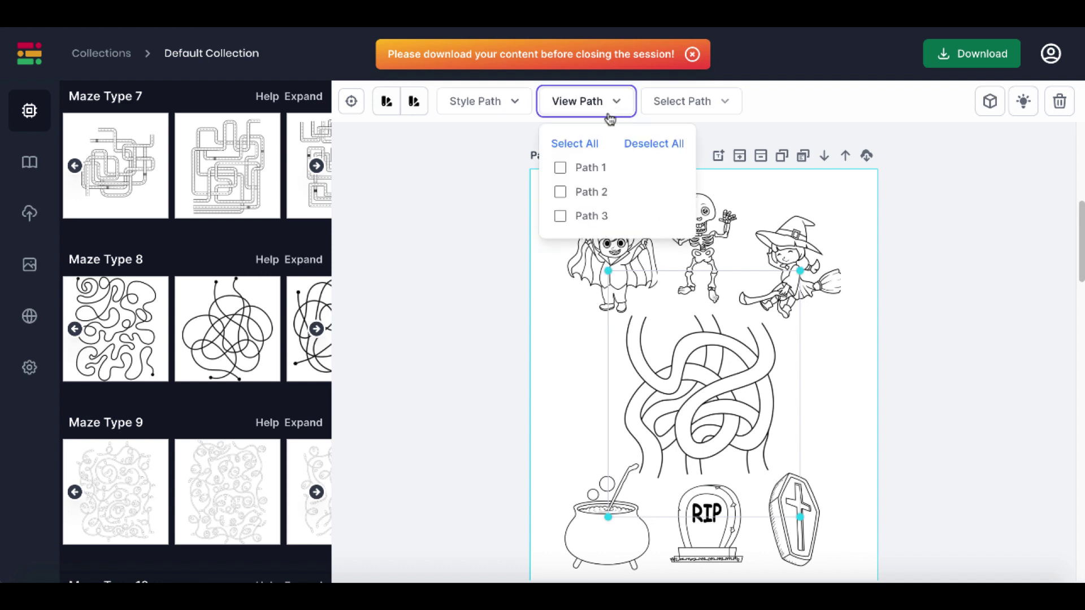
click(561, 217)
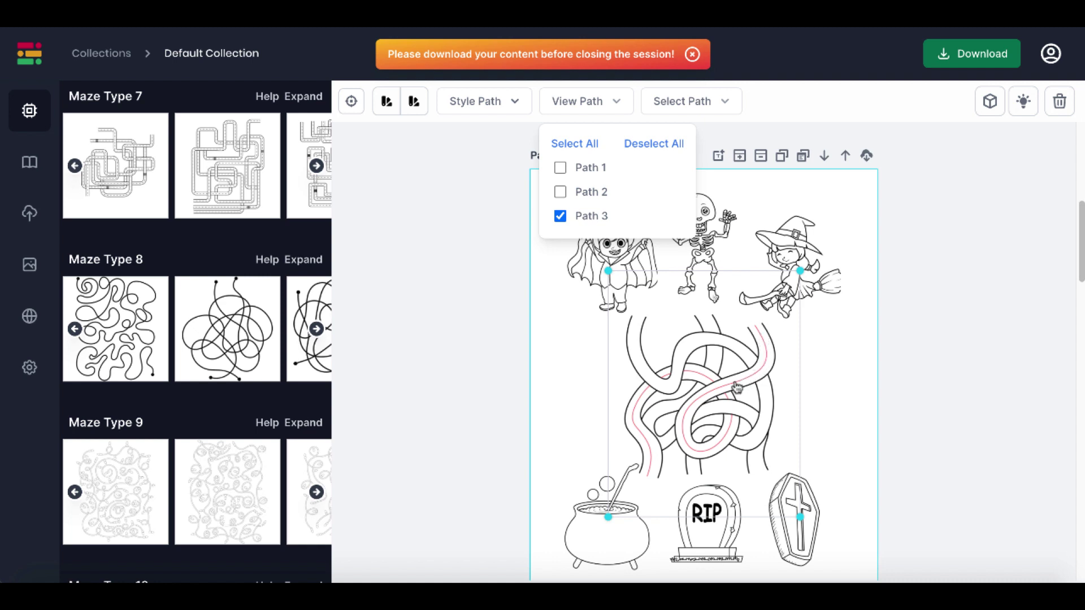
- Check the witch, cauldron and vampire pictures, then also show solution Path 1
click(801, 254)
click(605, 527)
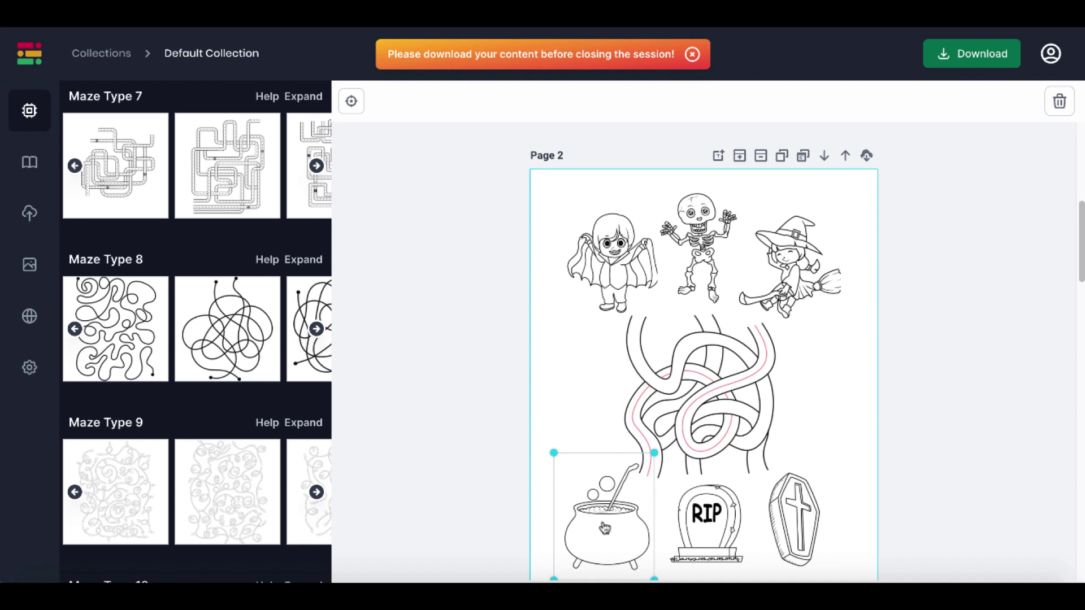
click(630, 279)
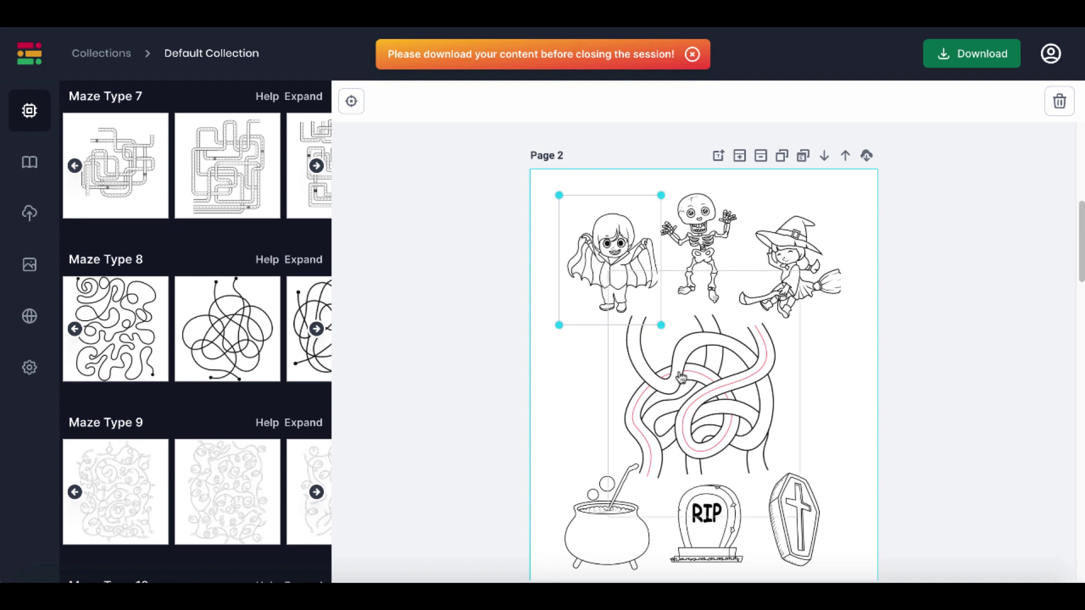
click(655, 326)
click(615, 102)
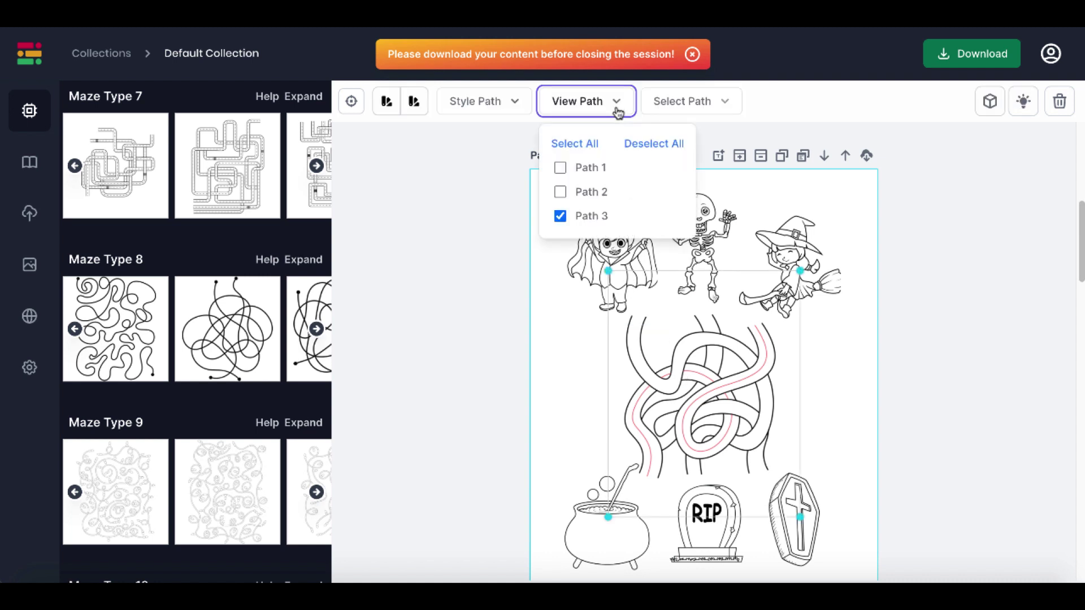
click(561, 169)
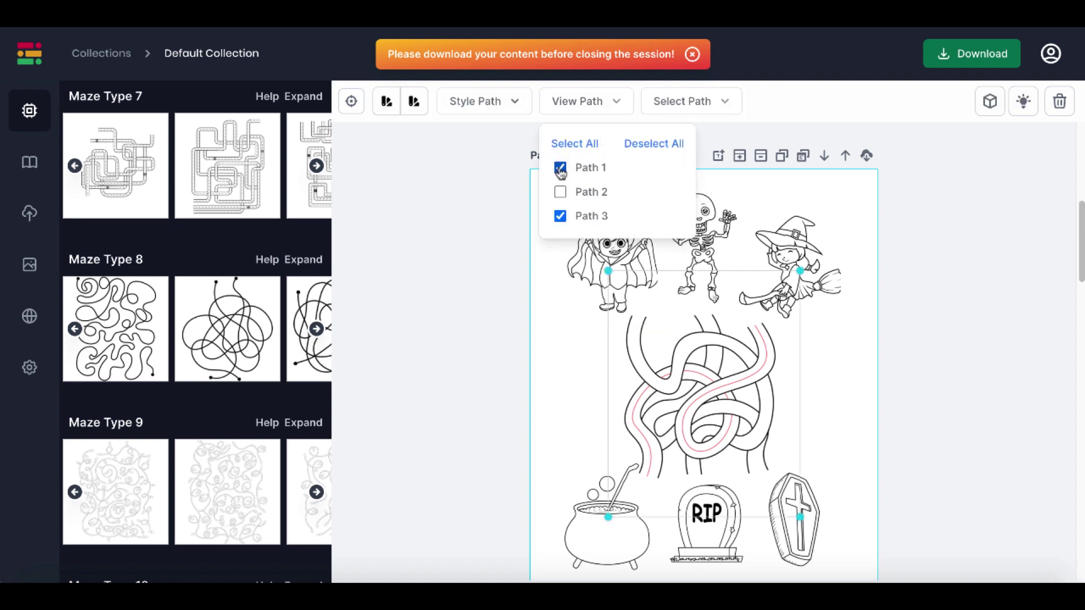
click(567, 368)
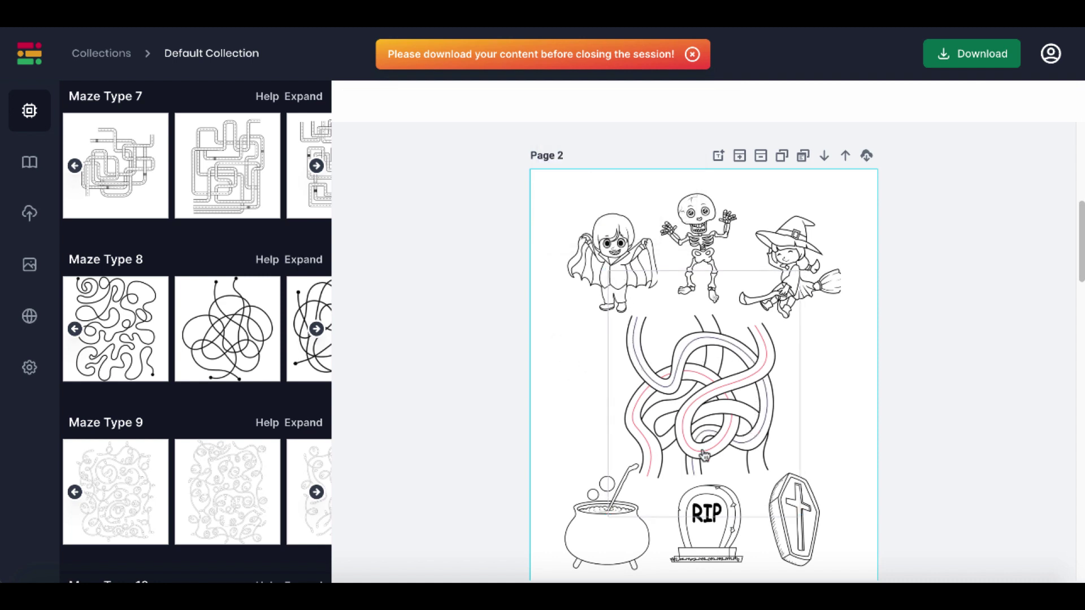
- Move the RIP tombstone up beside the maze and the coffin next to the cauldron
drag(704, 524, 817, 430)
drag(794, 544, 705, 546)
drag(827, 447, 788, 537)
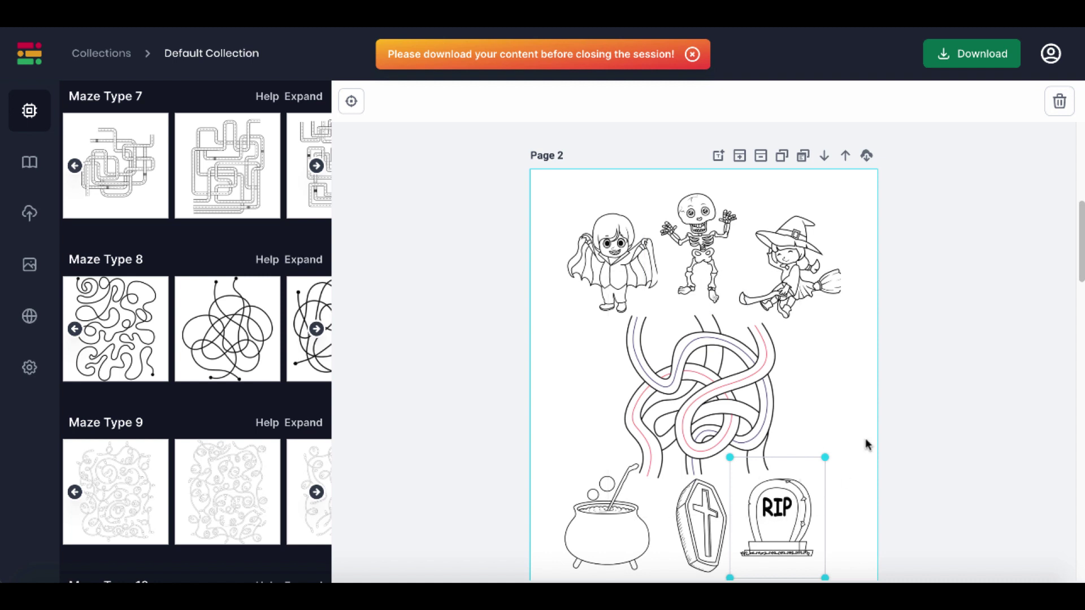
- Hide every solution path on the Page 2 maze with Deselect All
click(727, 360)
click(615, 105)
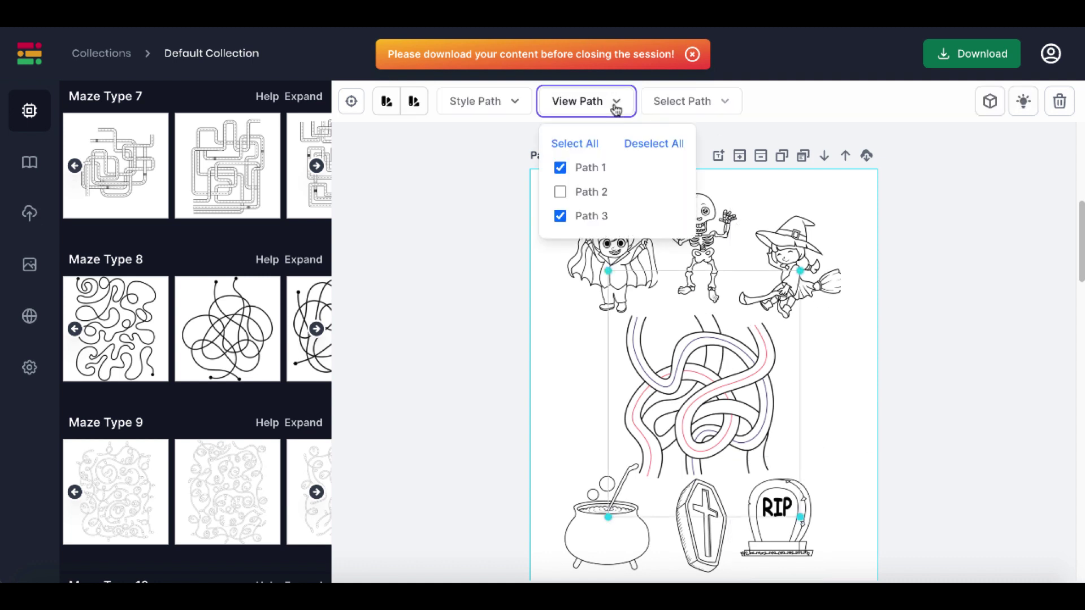
click(648, 146)
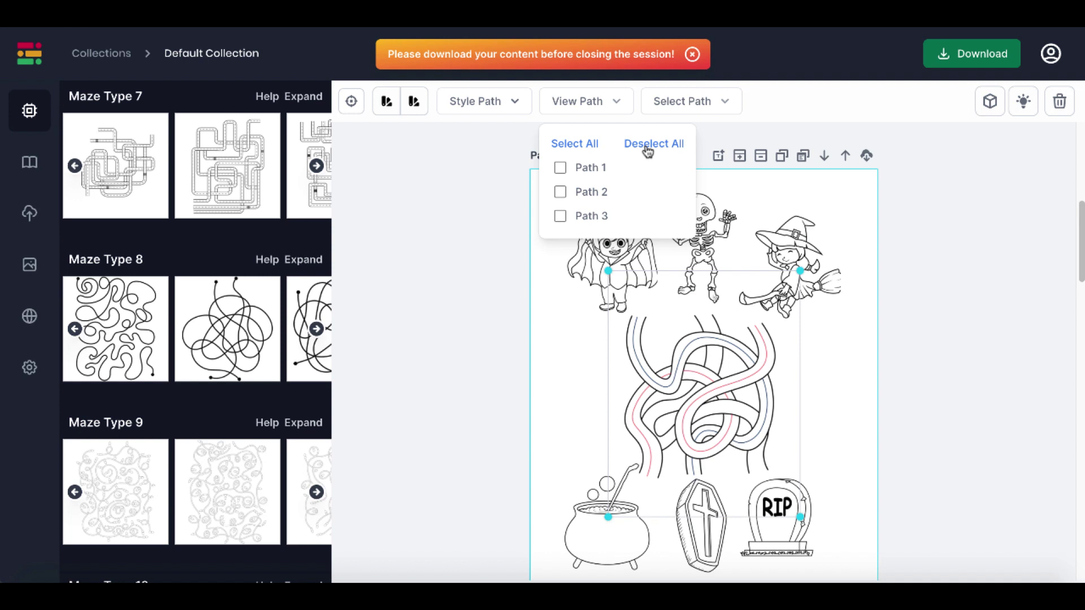
- On the Page 3 tangled maze, uncheck Path 2 so no solution paths show
click(566, 353)
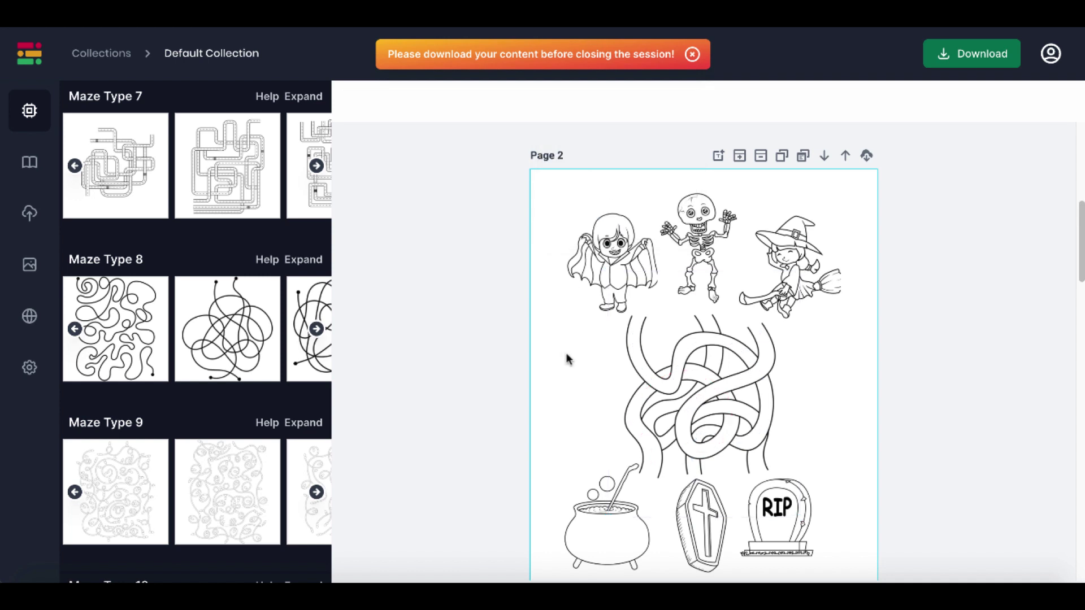
scroll(956, 411, down, 1)
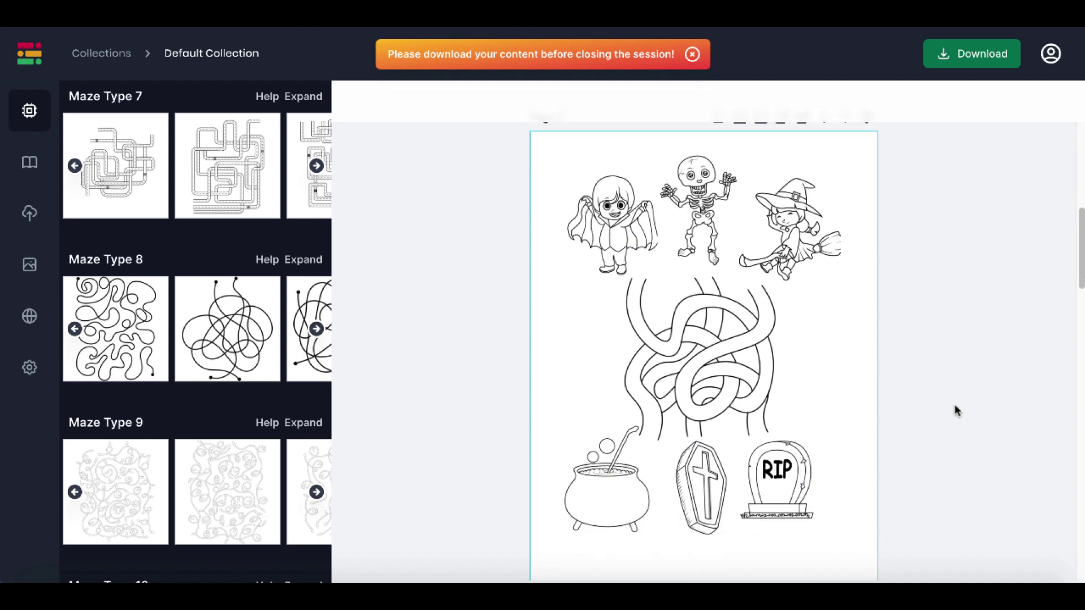
scroll(955, 404, down, 8)
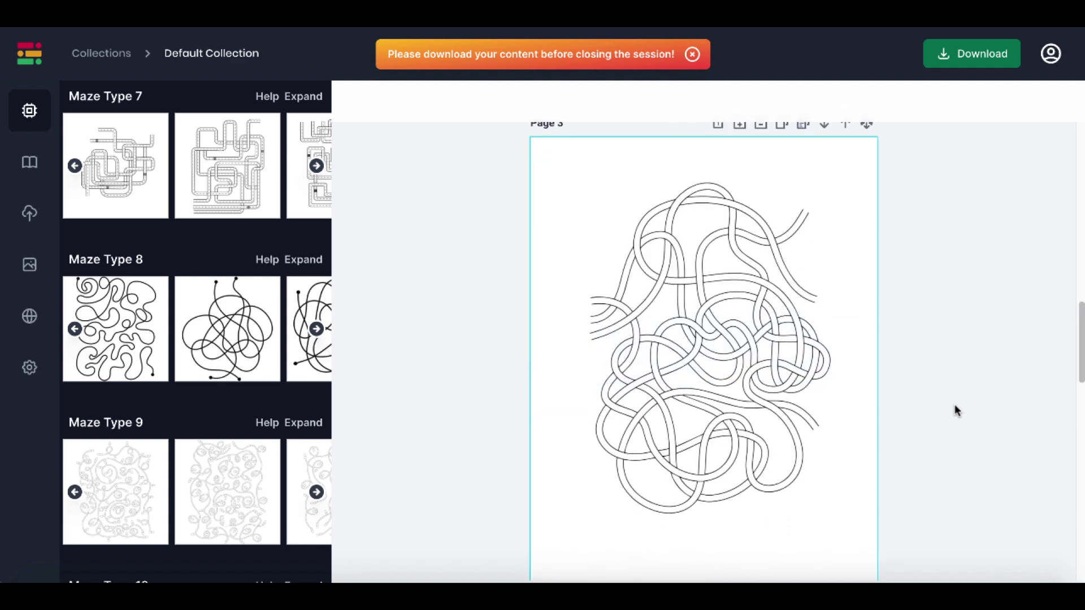
click(711, 366)
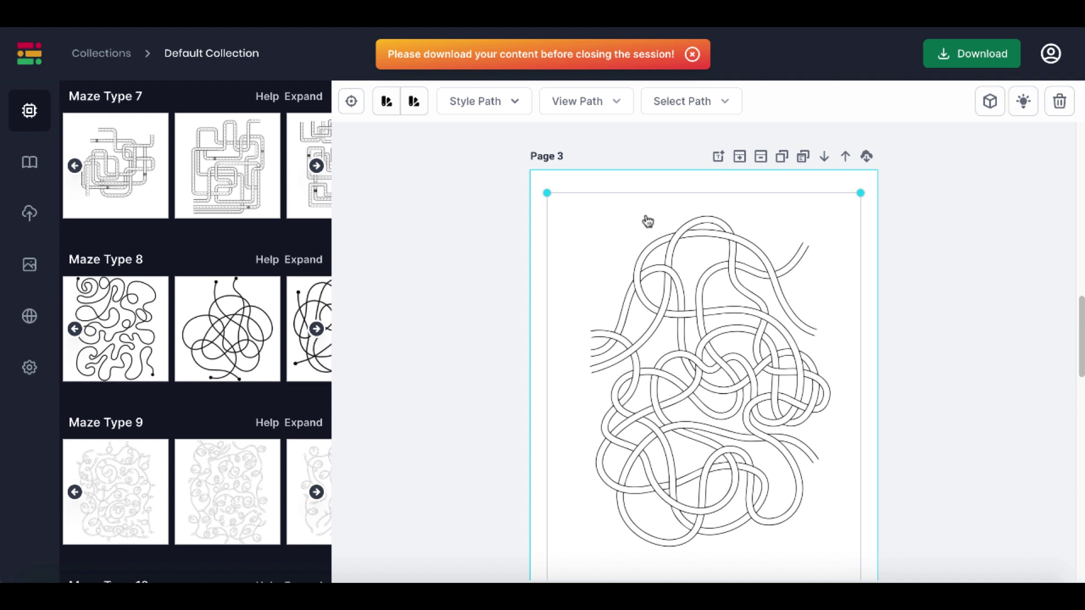
click(620, 106)
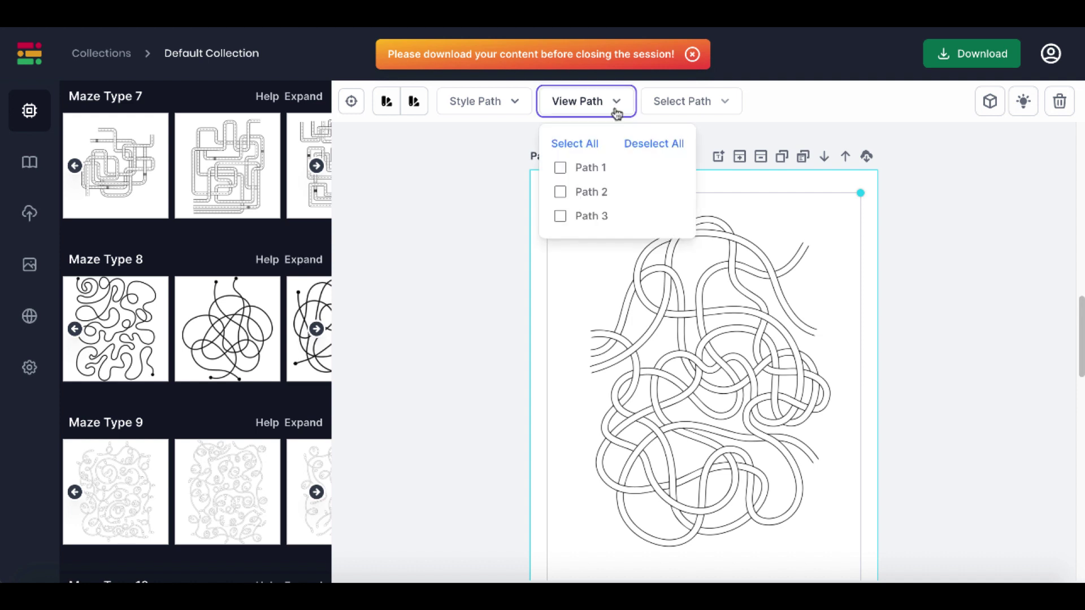
click(561, 193)
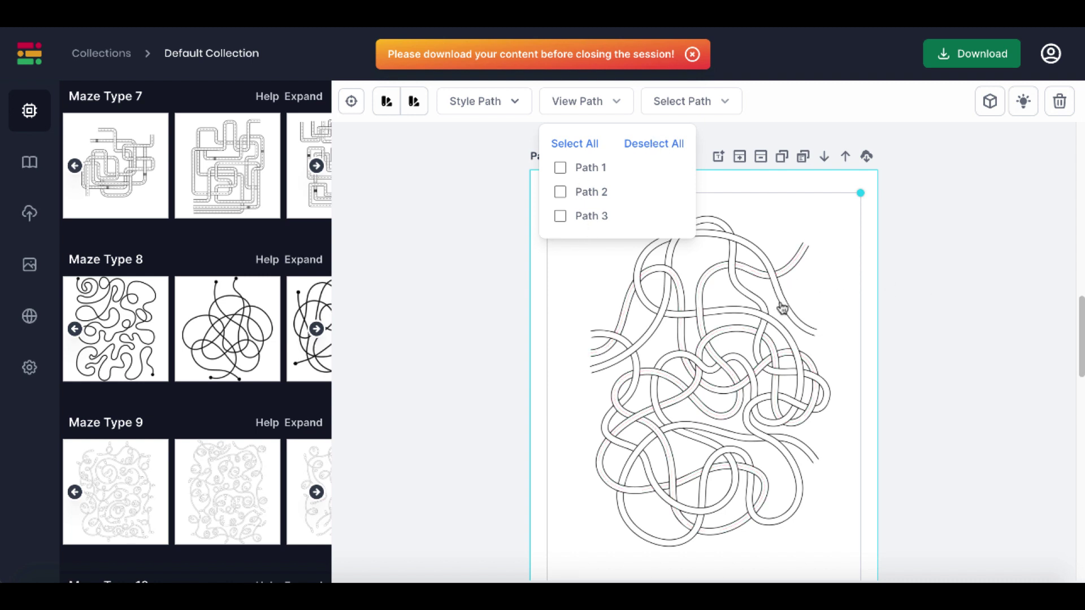
scroll(937, 374, down, 10)
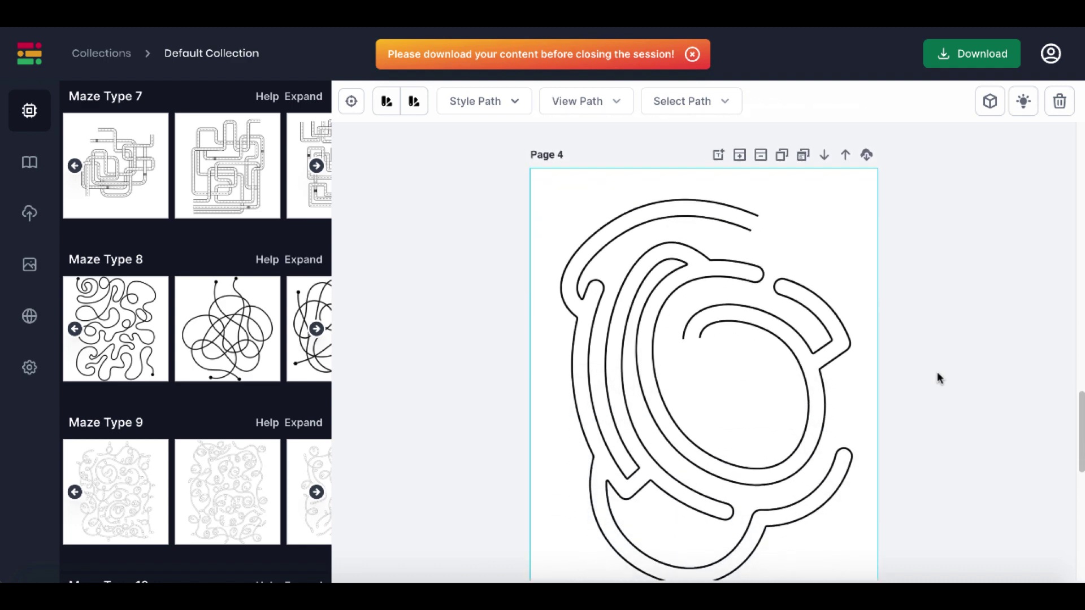
scroll(937, 376, down, 1)
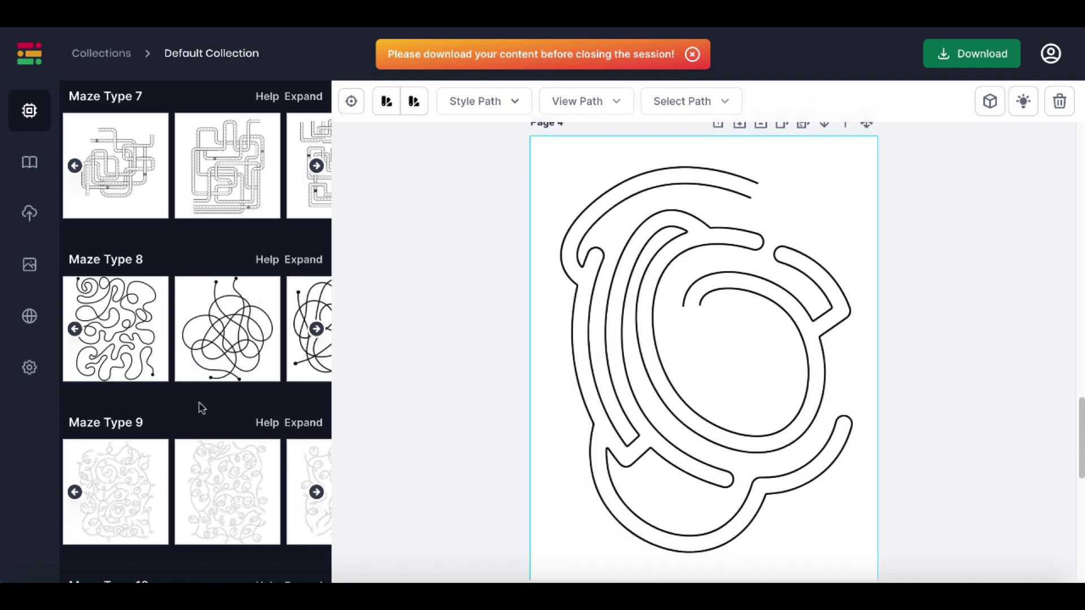
scroll(202, 408, down, 6)
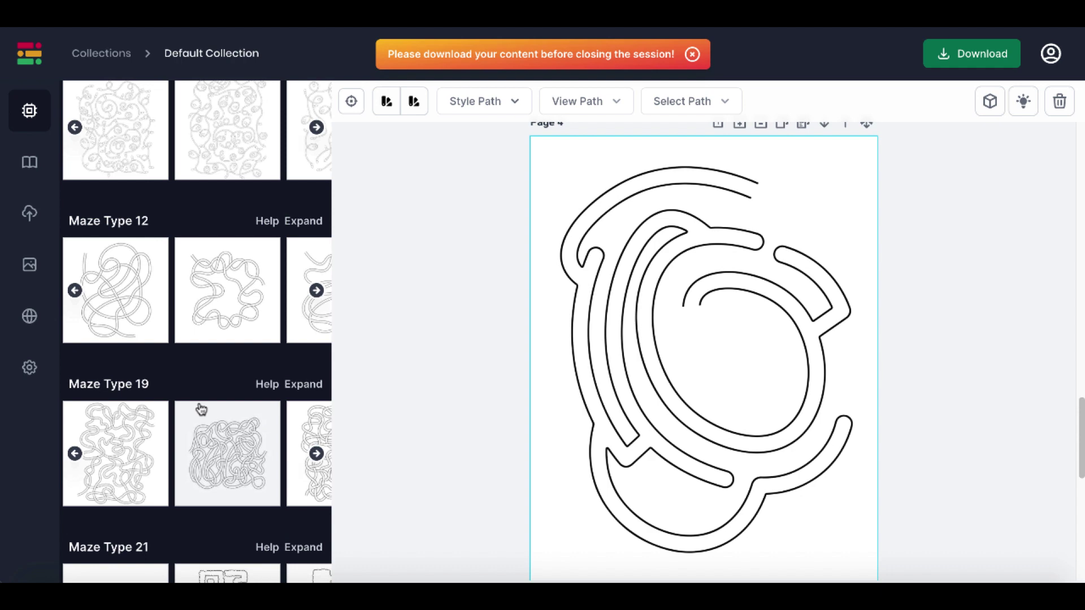
scroll(201, 409, down, 5)
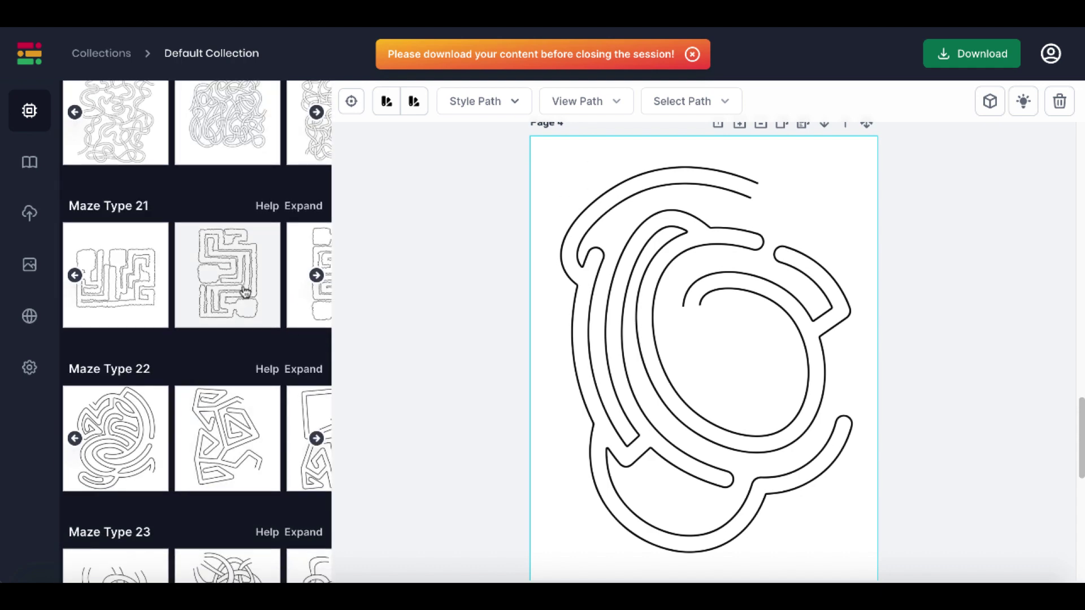
scroll(923, 408, down, 5)
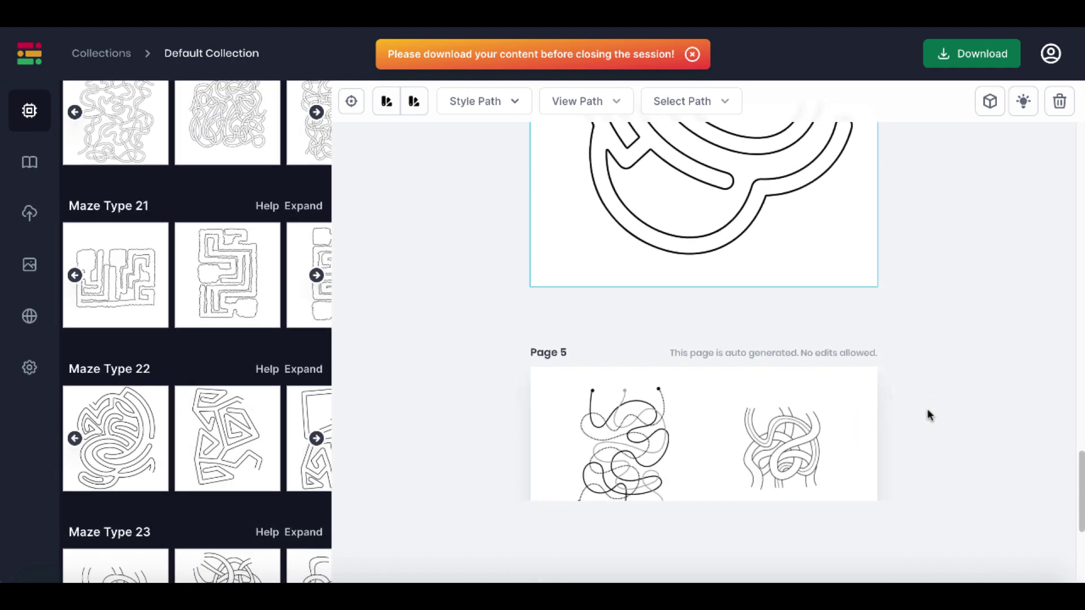
scroll(929, 416, down, 3)
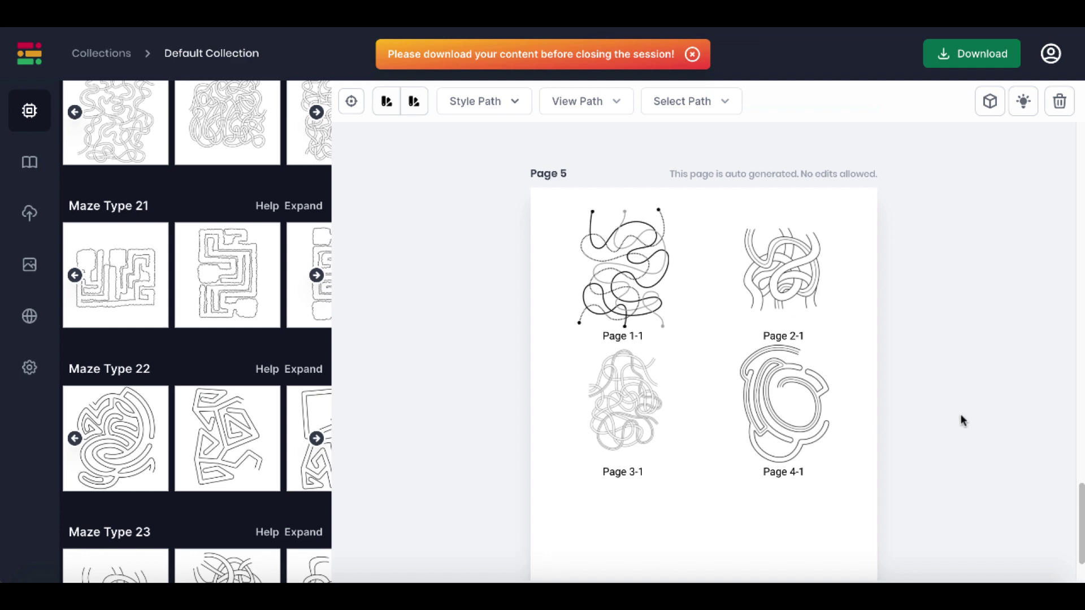
scroll(960, 416, up, 15)
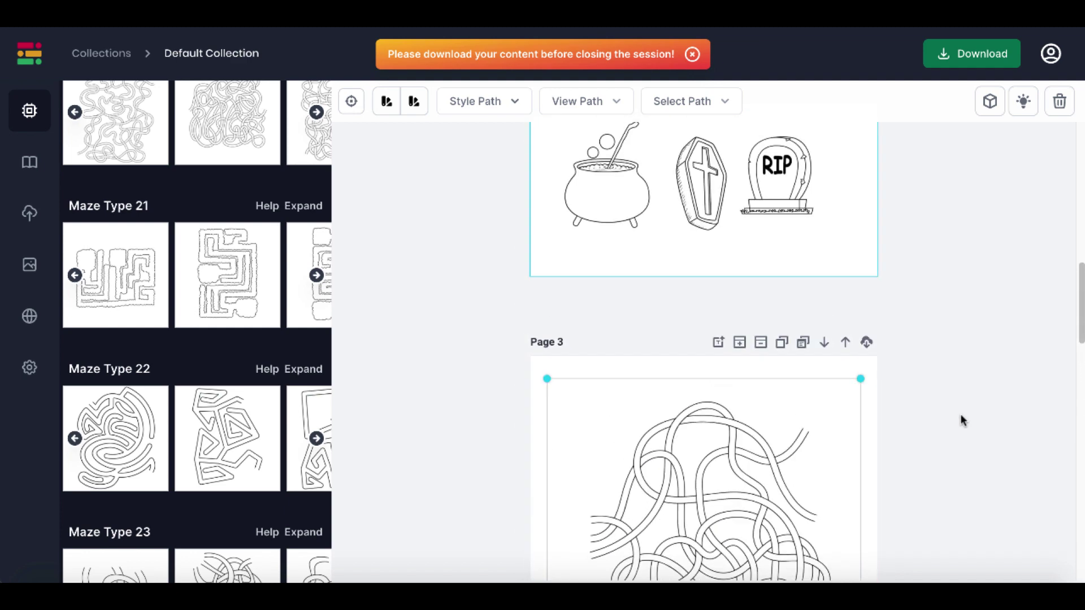
scroll(961, 416, up, 8)
scroll(961, 416, down, 4)
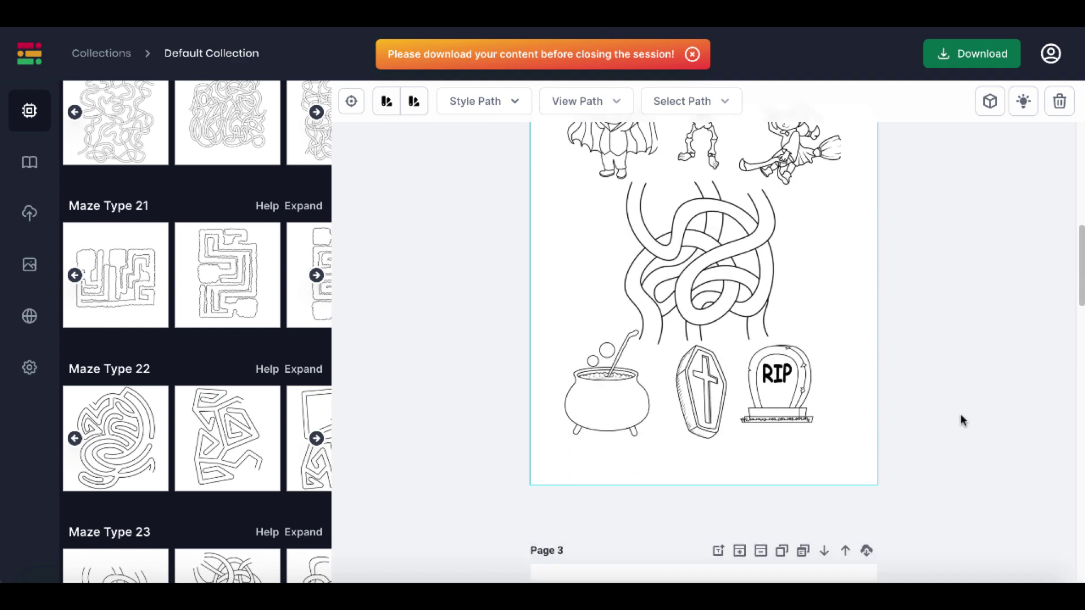
- Bring the Page 2 coffin picture to the front layer with Move To Front
click(719, 405)
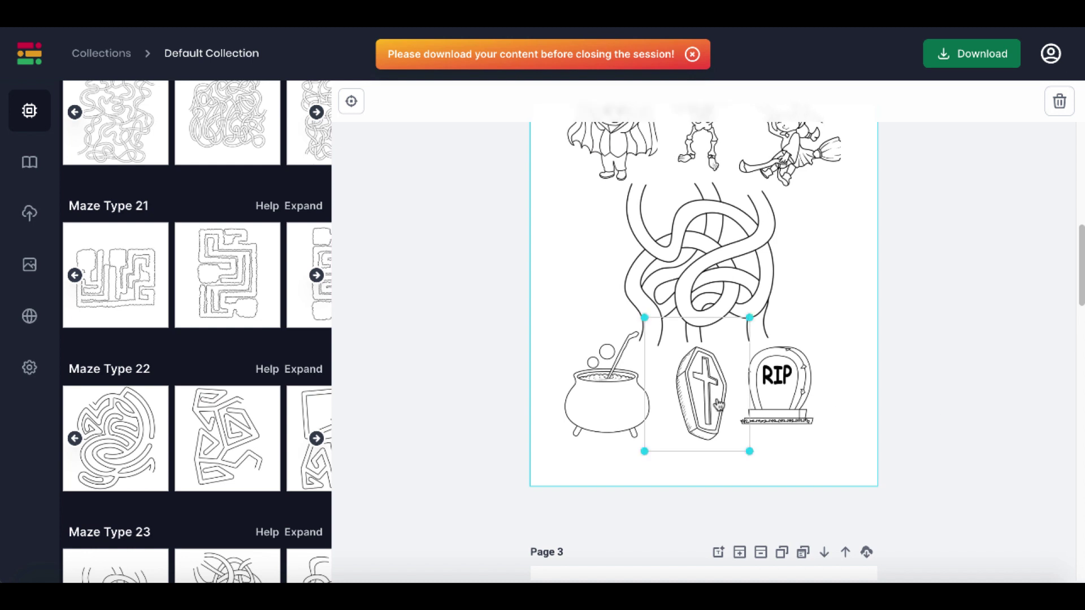
right_click(707, 390)
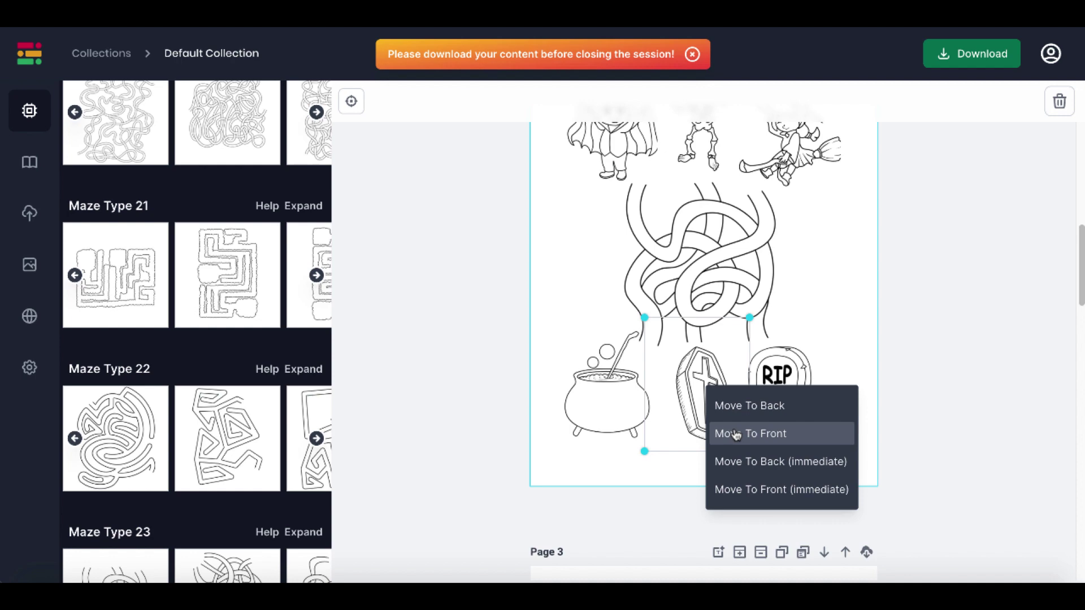
click(905, 372)
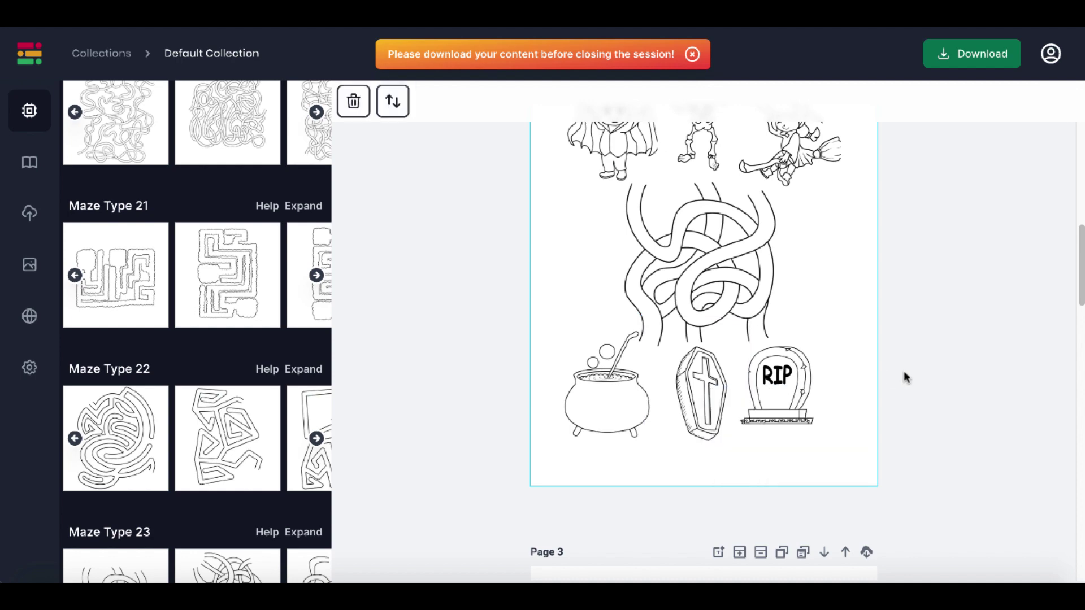
scroll(904, 372, up, 3)
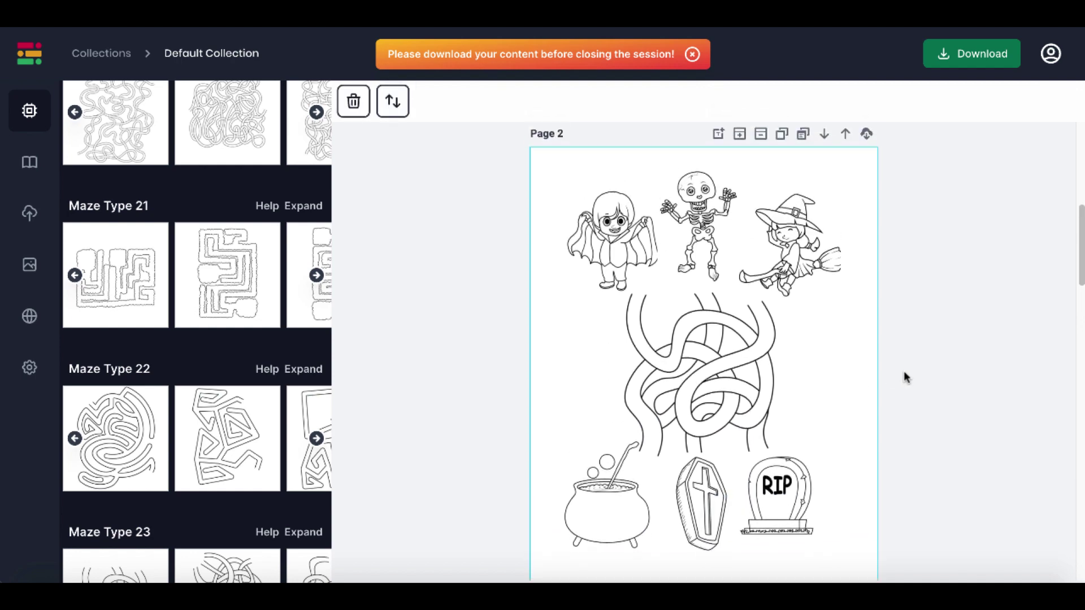
scroll(905, 373, down, 1)
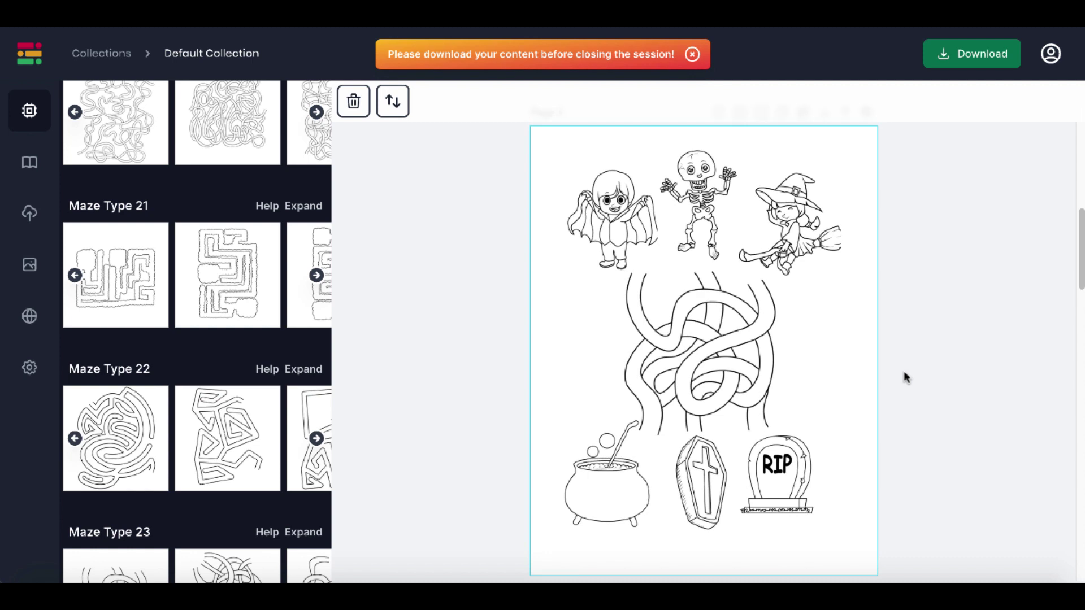
- Download the whole maze collection using Download As PDF
click(962, 60)
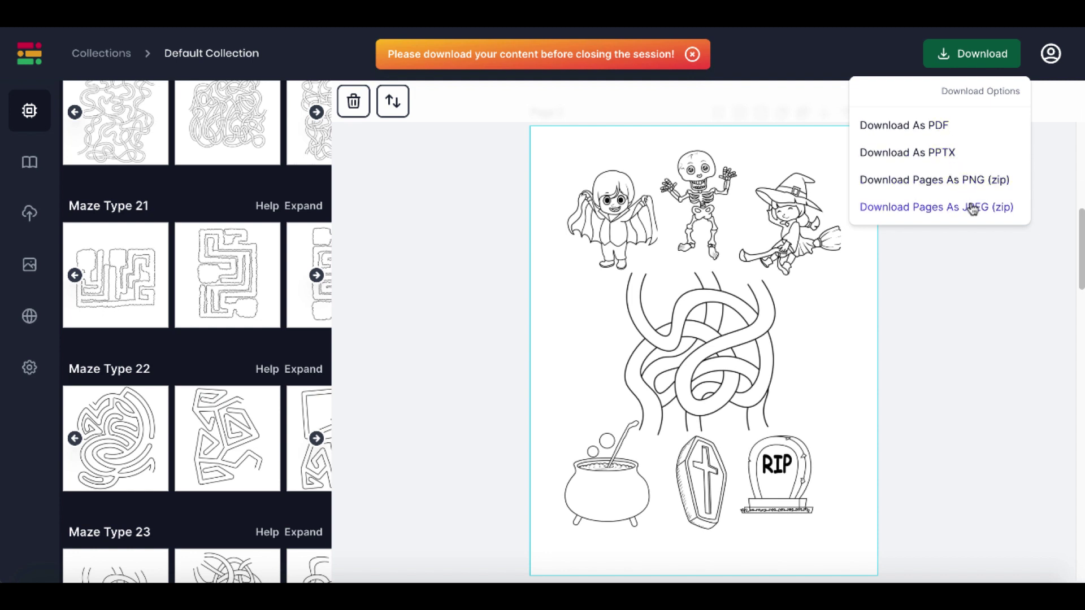
click(935, 127)
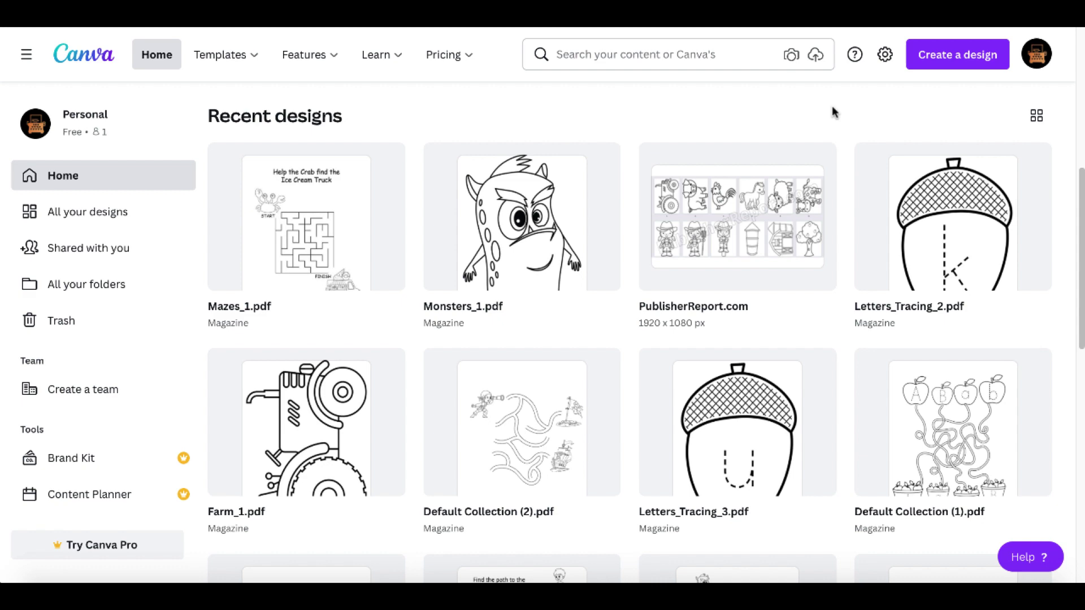
- Import Default Collection (6).pdf into Canva as a new editable design
click(953, 69)
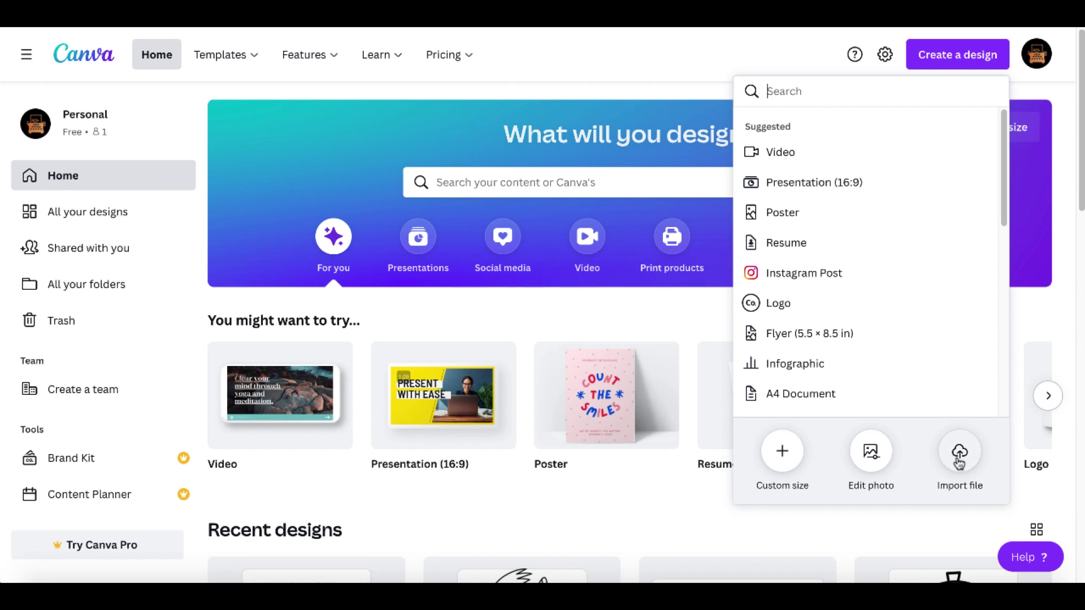
click(958, 455)
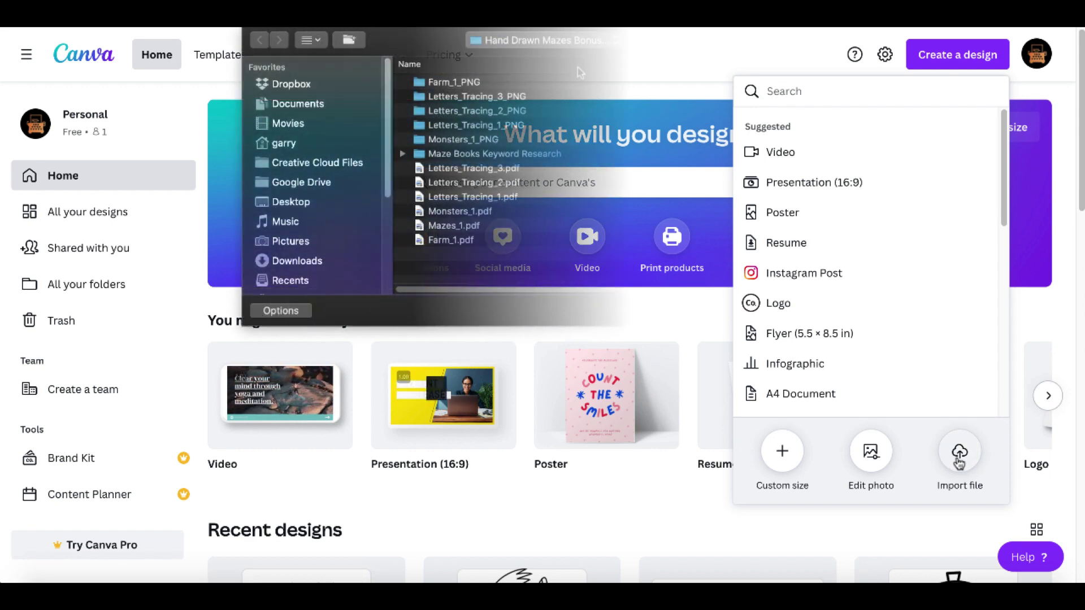
click(522, 97)
double_click(522, 99)
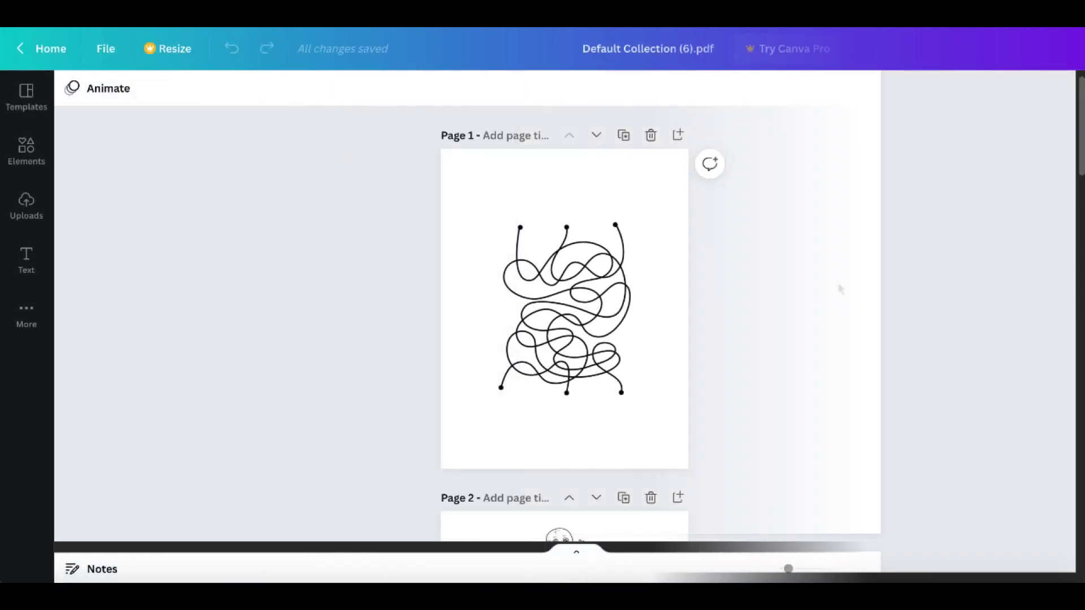
- Tilt the coffin and the RIP tombstone on Page 2 using their rotate handles
scroll(805, 361, down, 5)
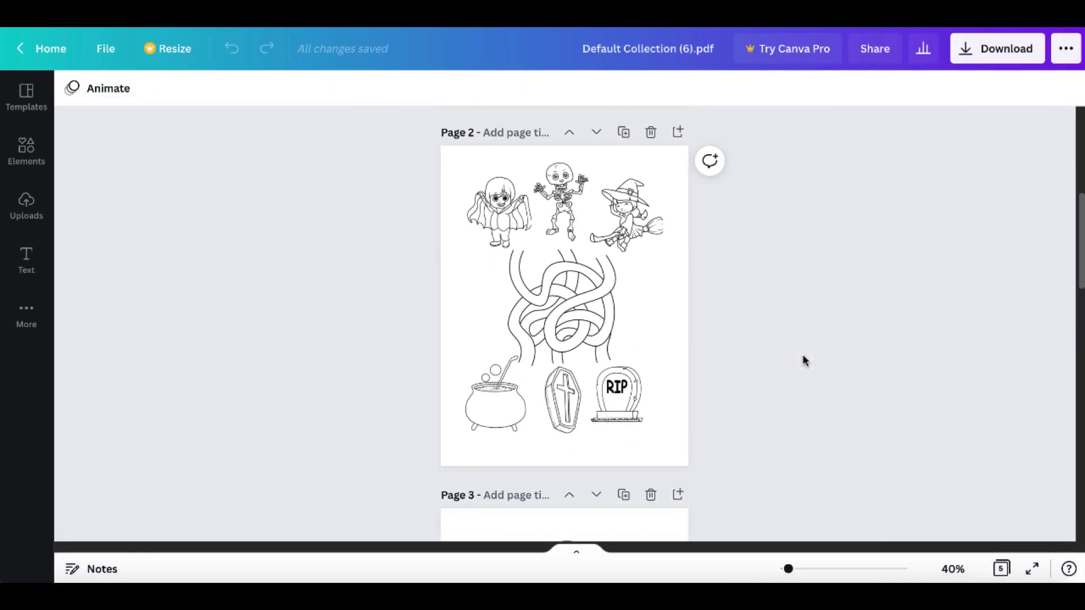
click(563, 391)
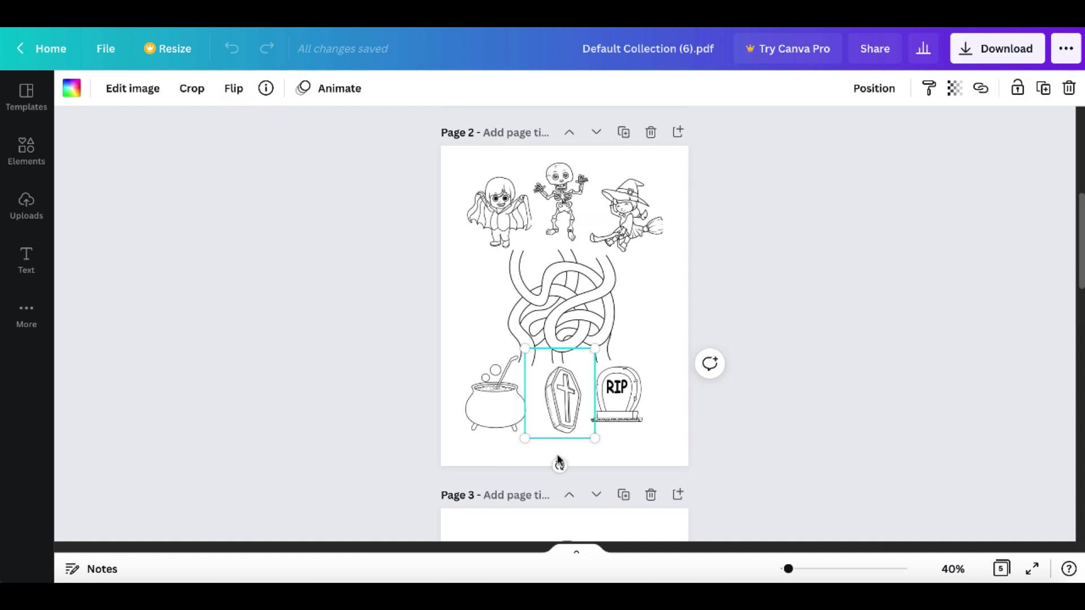
drag(556, 463, 637, 455)
click(617, 418)
drag(624, 403, 637, 394)
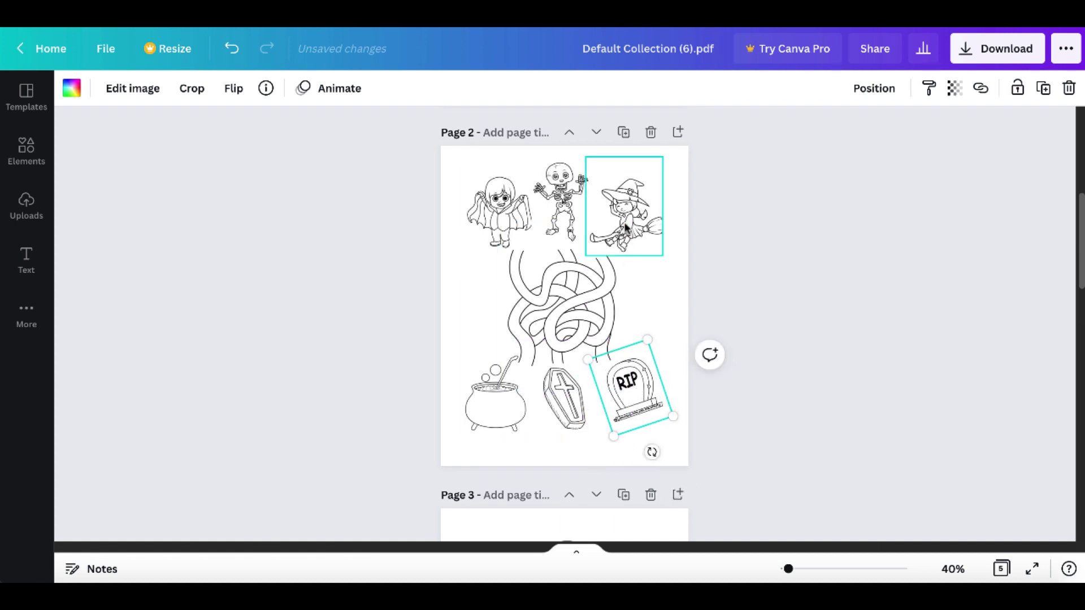
- Swap the witch and vampire, placing the witch top-left, and flip the witch horizontally
drag(625, 228, 490, 272)
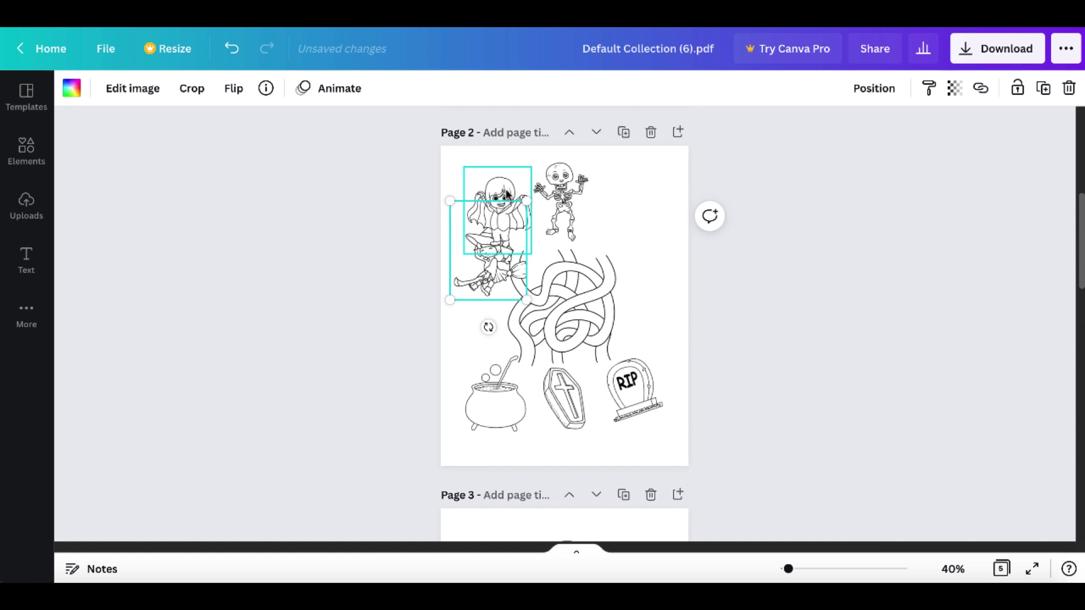
drag(507, 195, 629, 189)
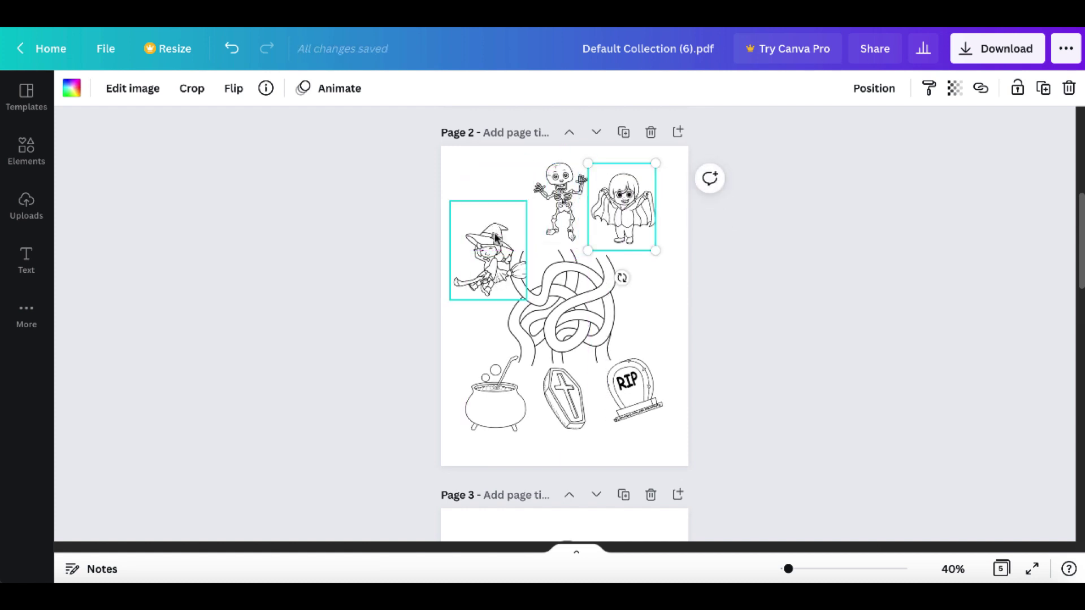
drag(492, 241, 498, 196)
click(234, 89)
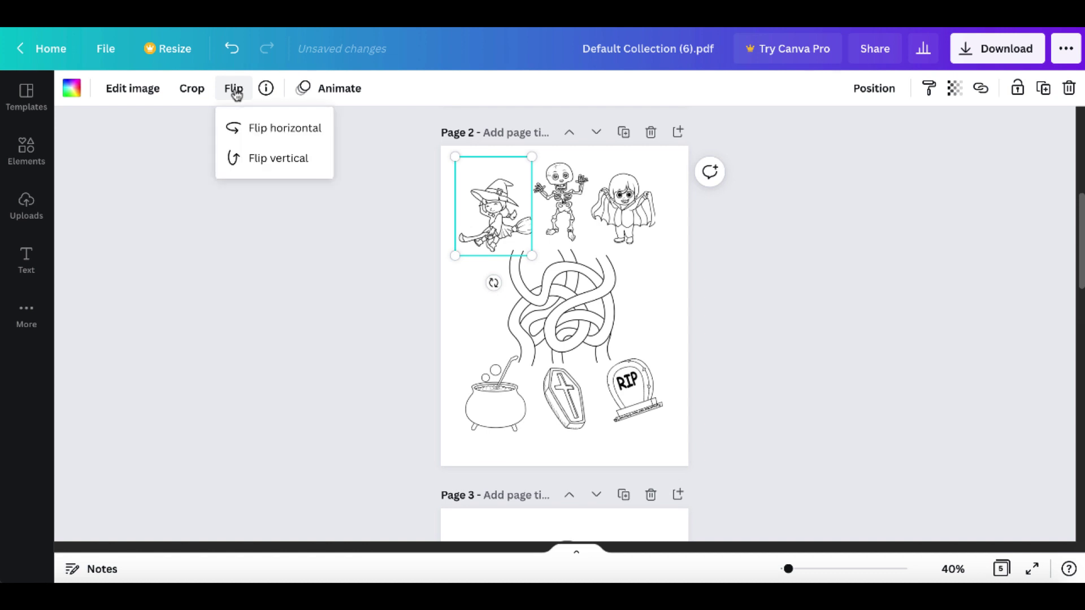
click(259, 130)
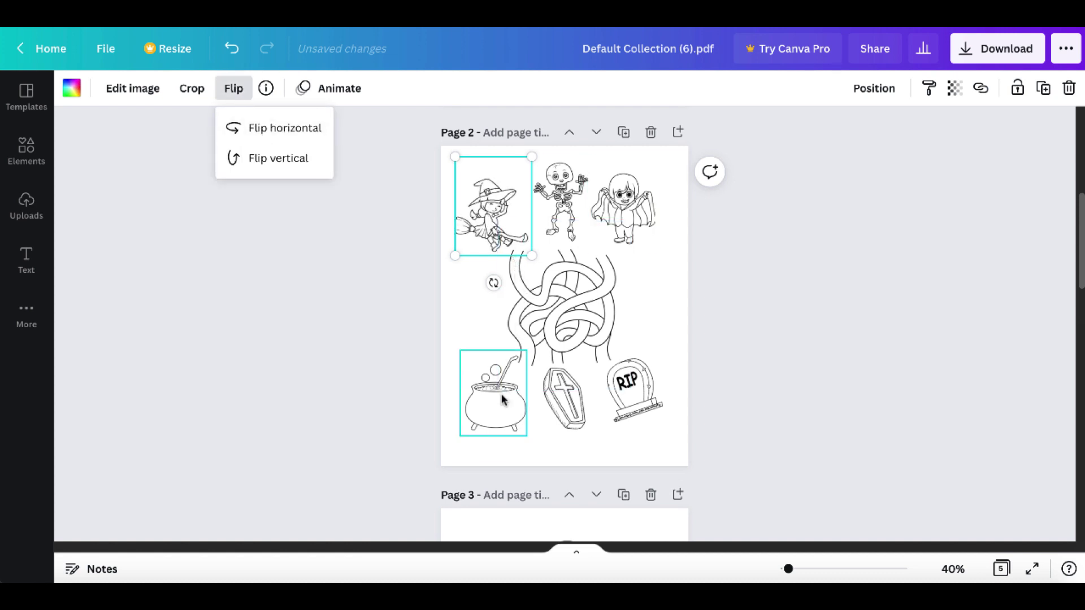
scroll(769, 350, down, 5)
- Shrink the page 3 tangled maze by its corner handle and centre it on the page
scroll(770, 356, down, 3)
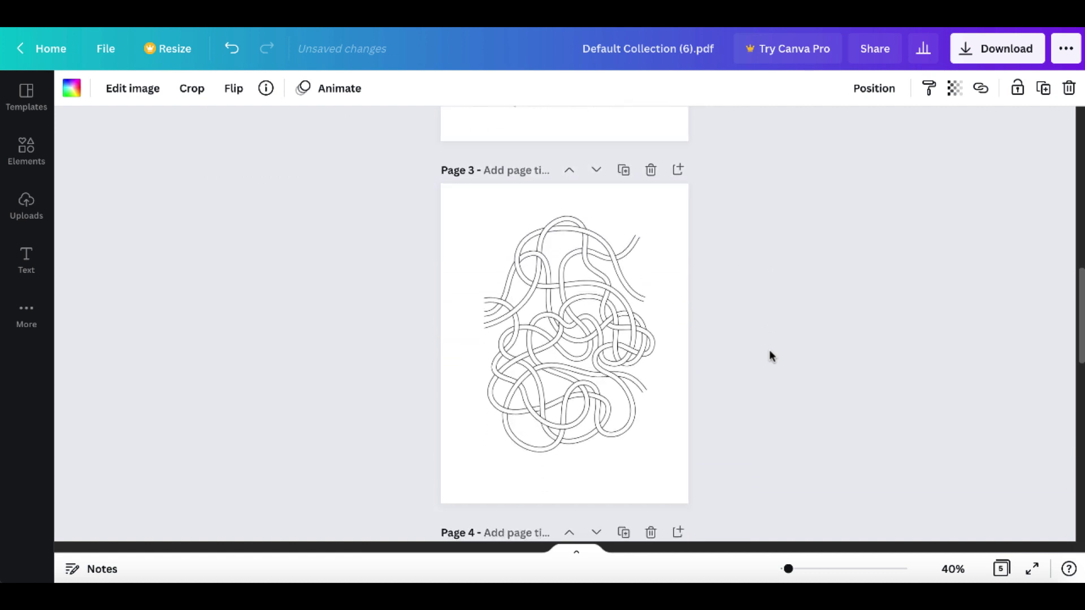
scroll(770, 356, up, 2)
click(613, 314)
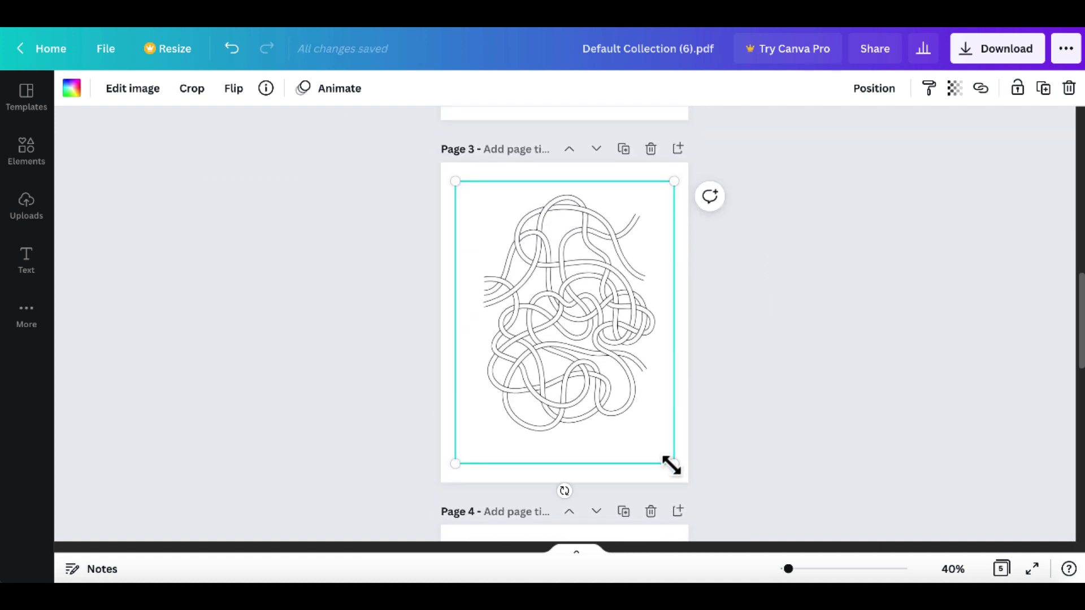
drag(674, 464, 594, 360)
drag(544, 294, 576, 343)
scroll(839, 280, up, 5)
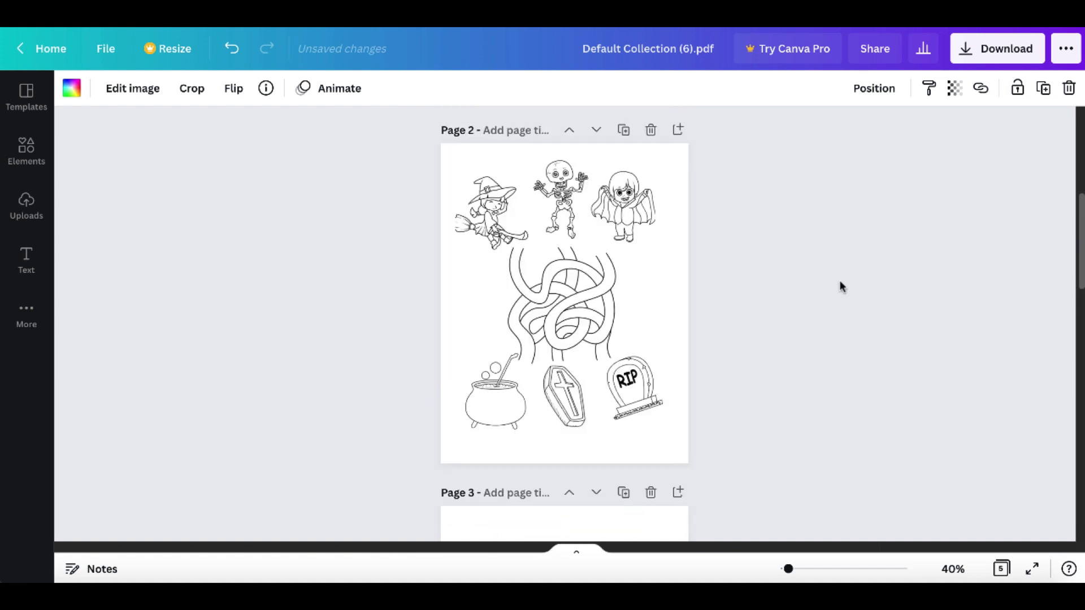
scroll(839, 280, up, 2)
scroll(840, 279, down, 2)
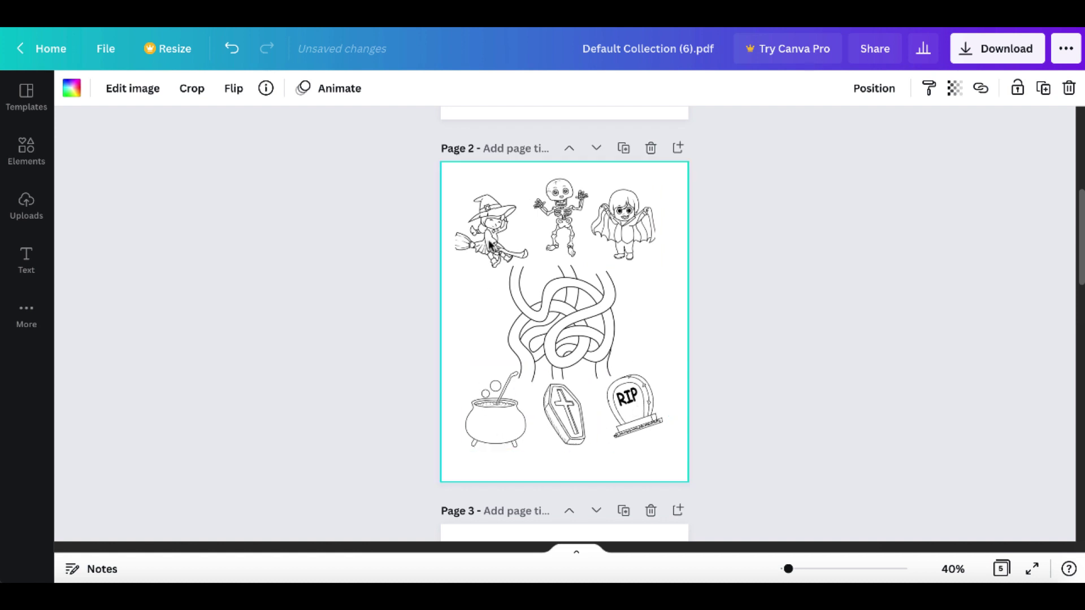
scroll(650, 337, up, 5)
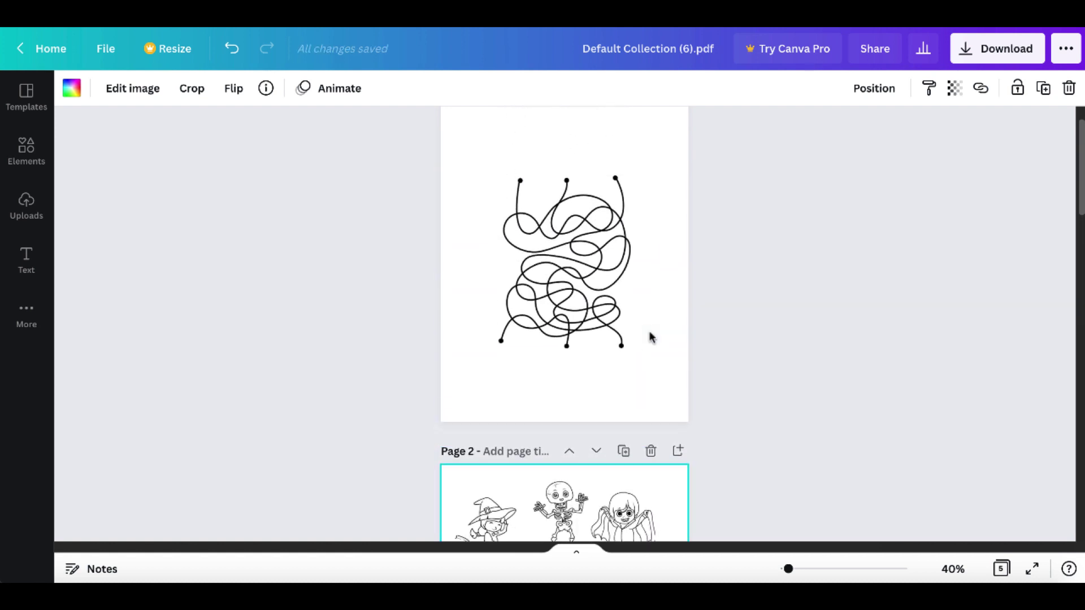
scroll(650, 337, down, 6)
- Flip the page 1 maze horizontally
scroll(650, 338, down, 6)
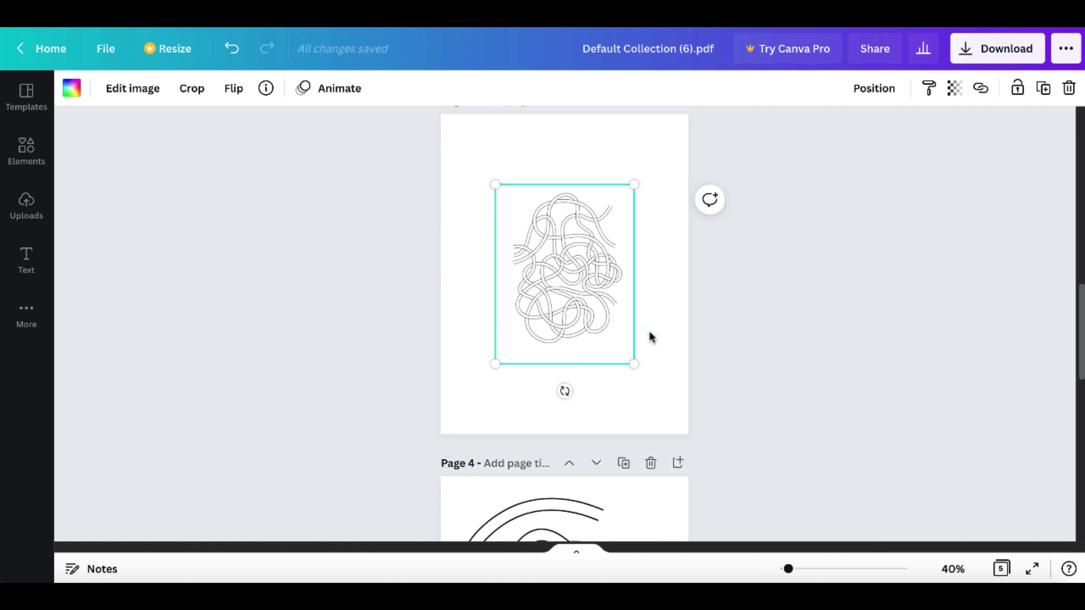
scroll(650, 337, up, 12)
click(568, 275)
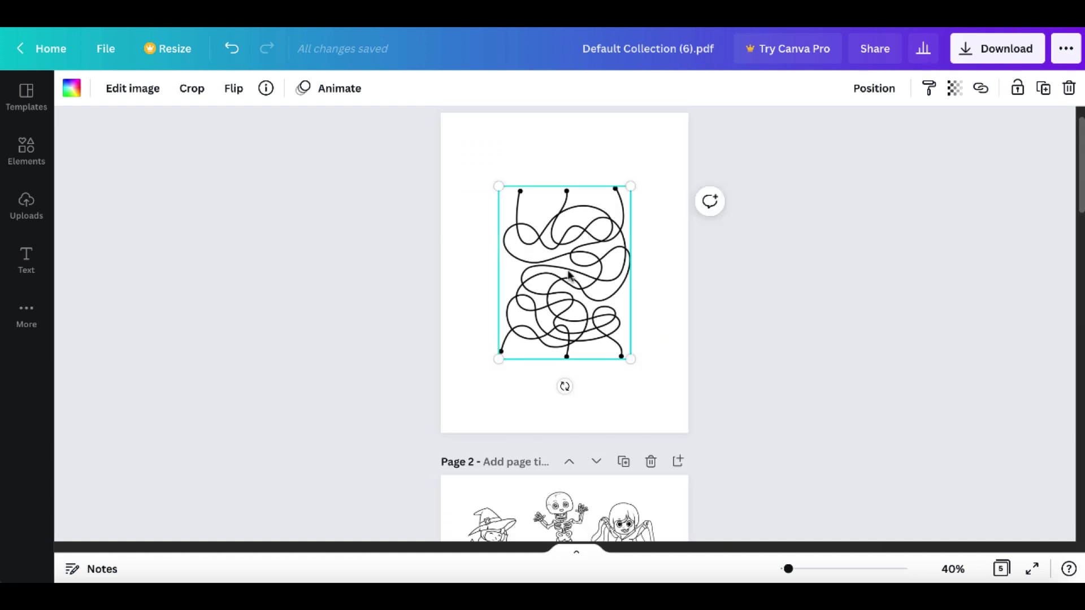
click(233, 88)
click(272, 126)
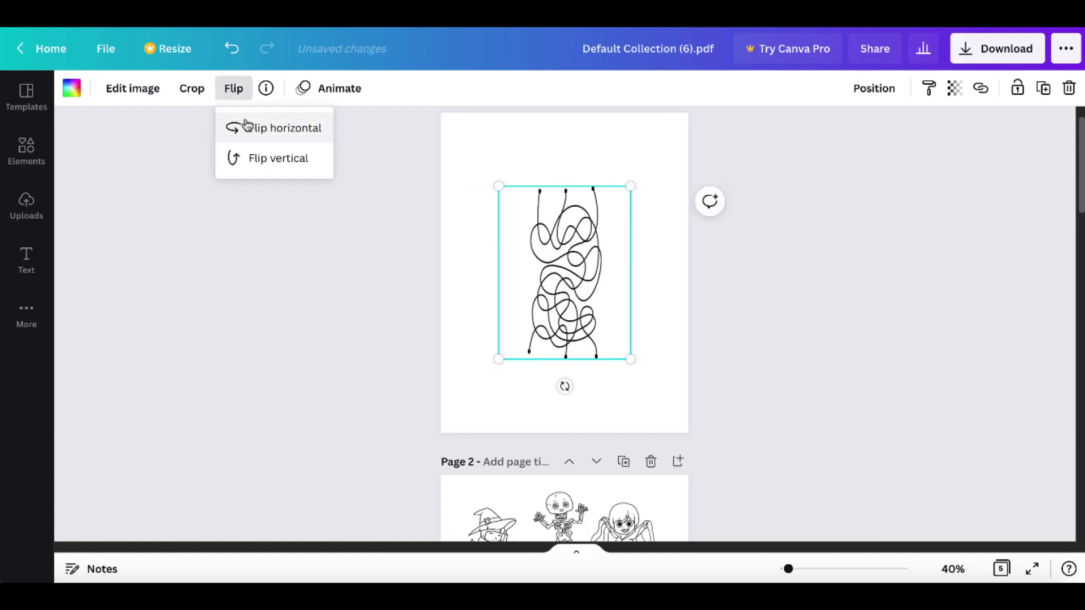
- Flip the top-left solution thumbnail on page 5 horizontally to match page 1
scroll(763, 327, down, 15)
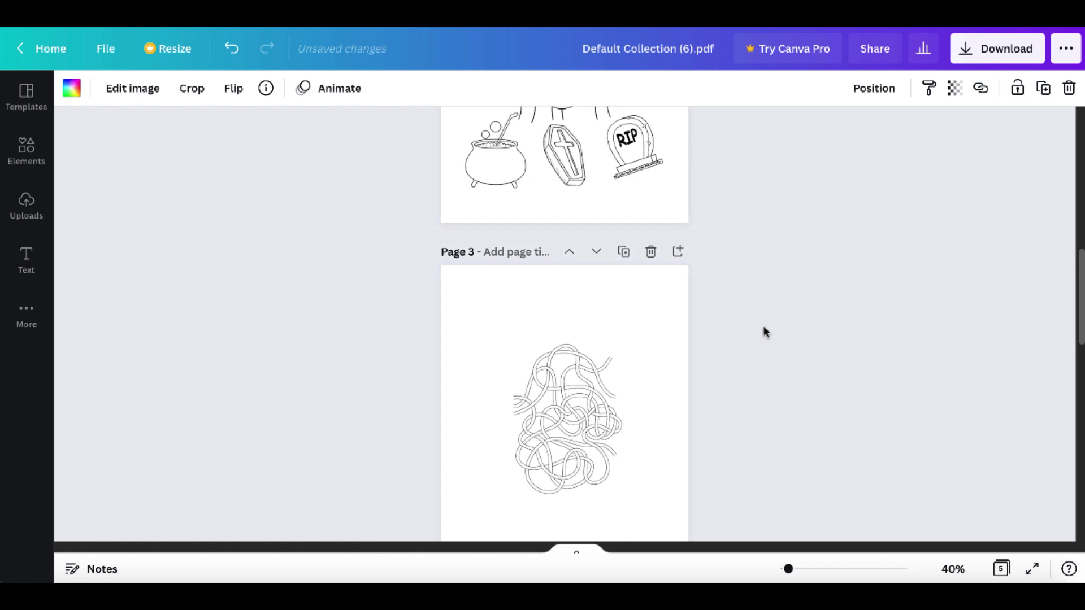
scroll(763, 331, down, 5)
click(520, 260)
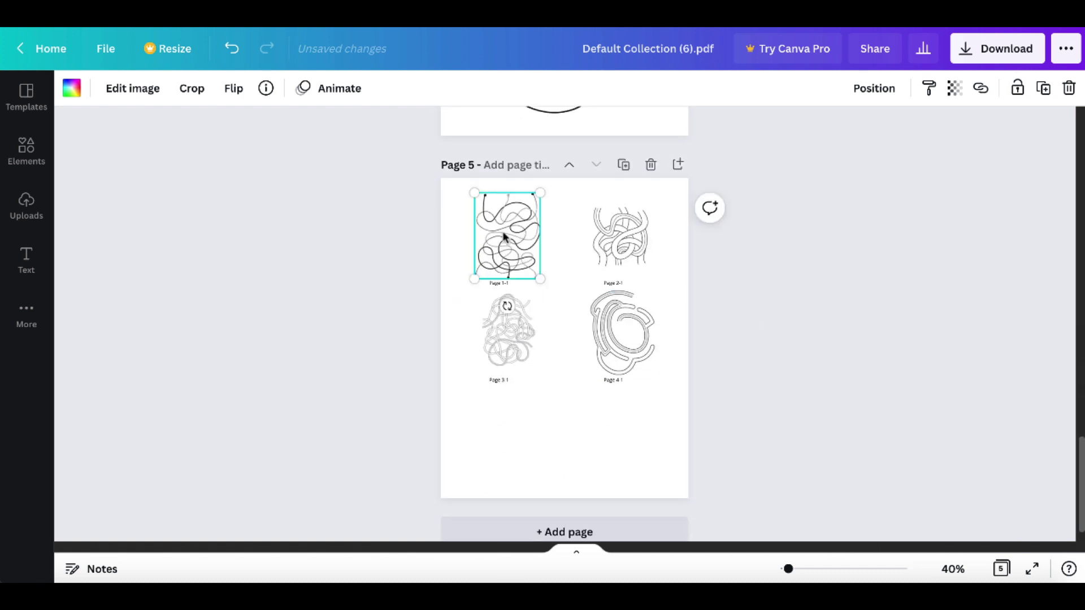
click(233, 89)
click(252, 127)
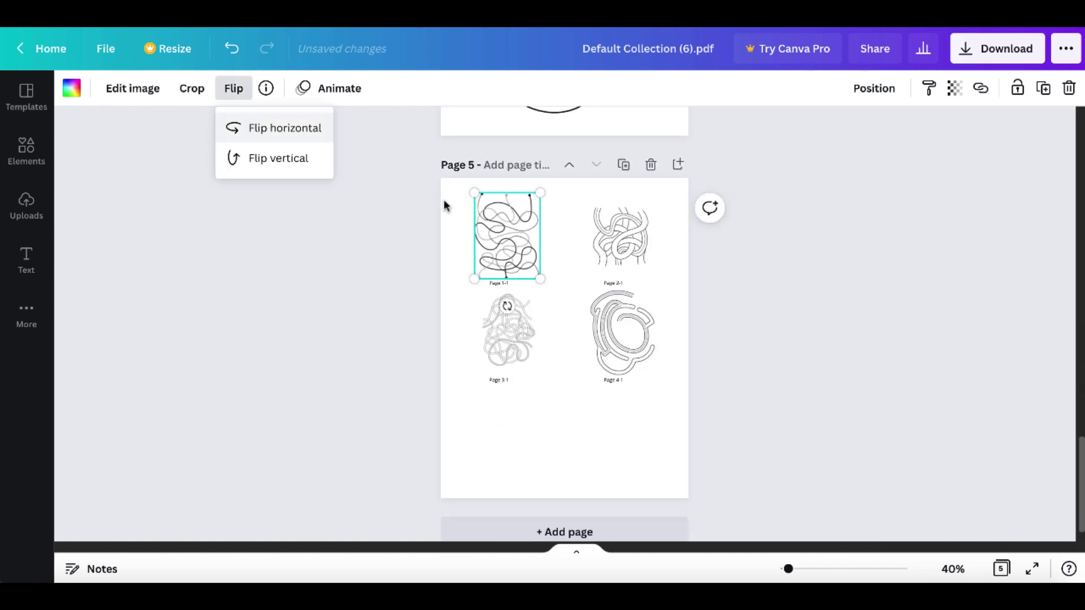
scroll(584, 267, up, 5)
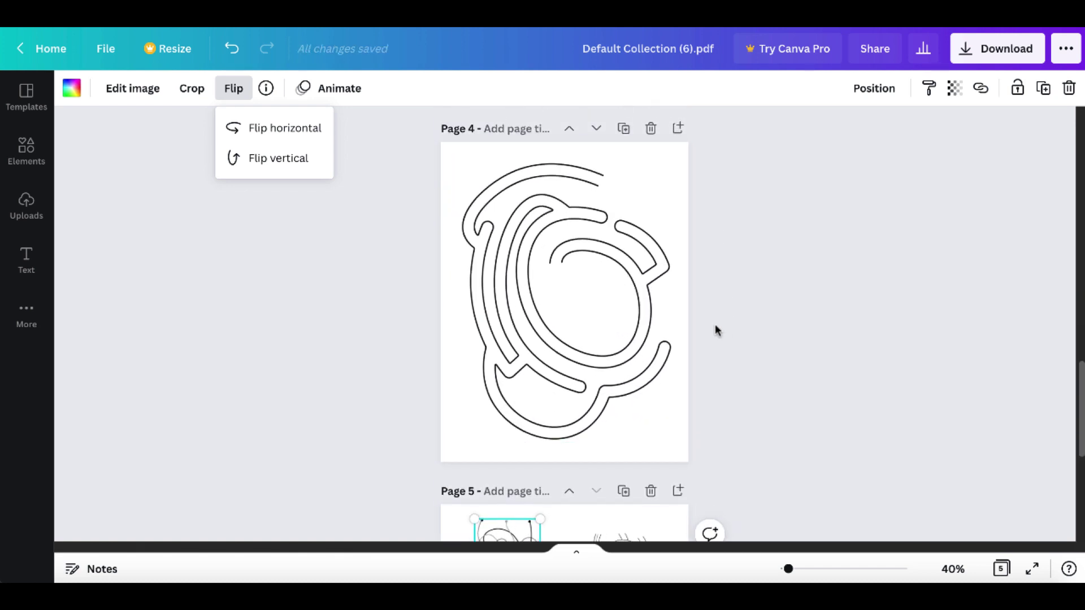
key(Escape)
- Shrink the page 4 spiral maze and place a small dark circle over its lower-right end
click(624, 373)
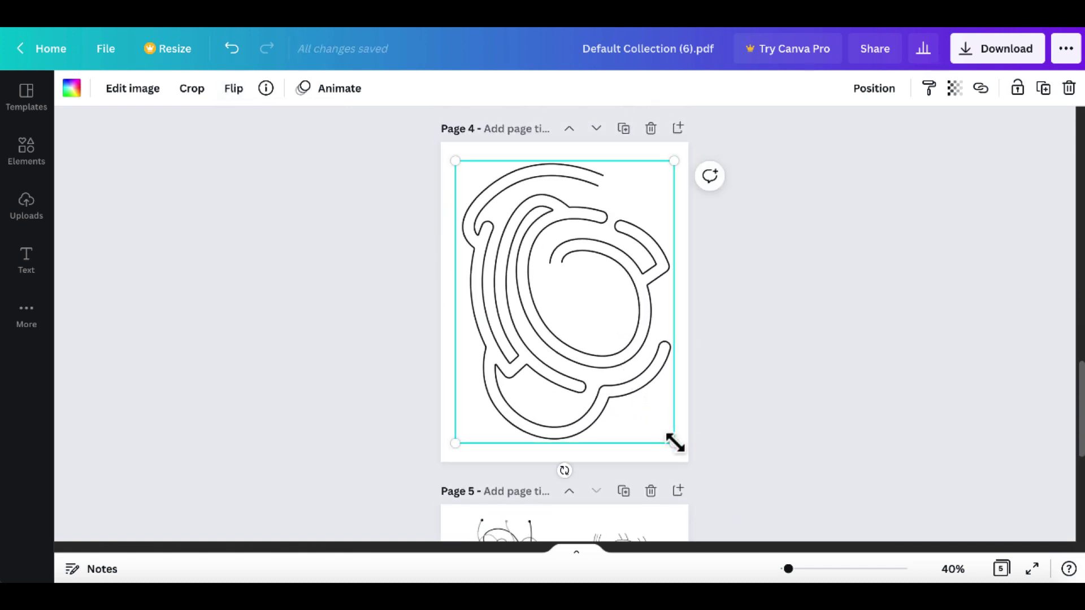
drag(674, 443, 623, 377)
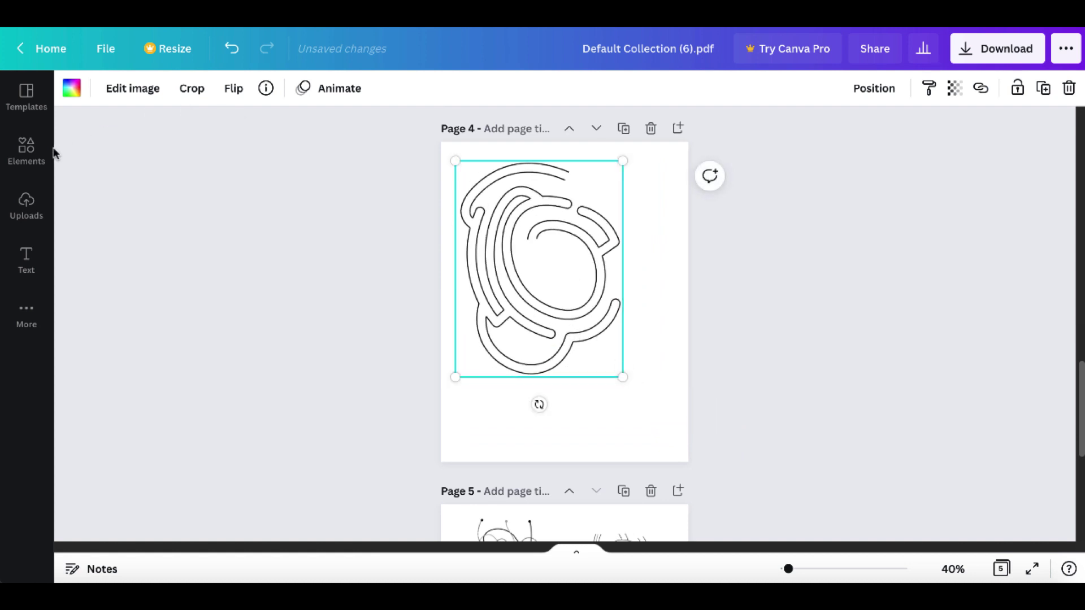
click(33, 153)
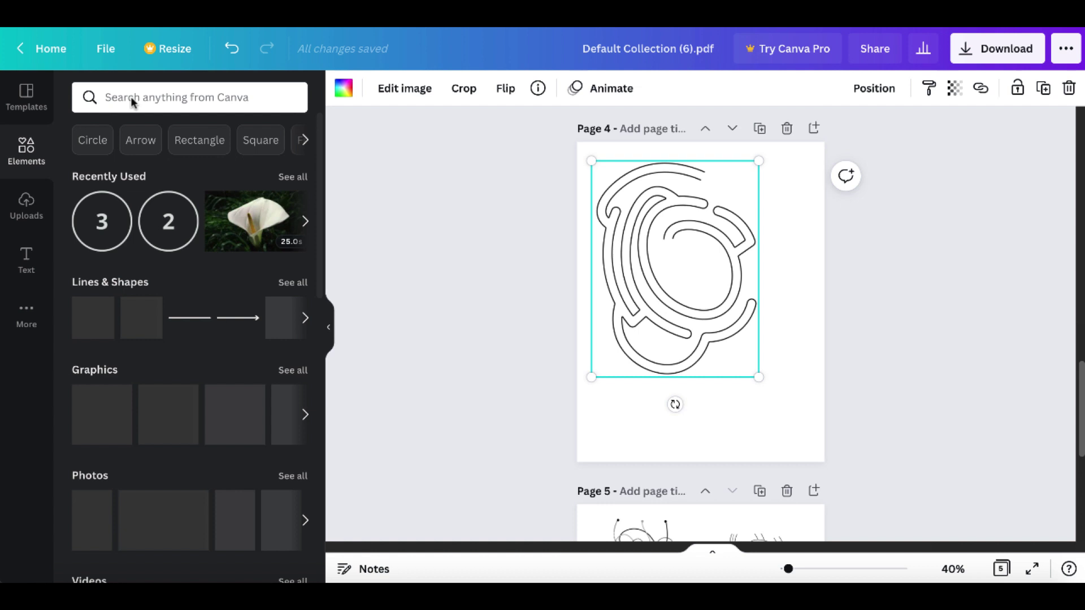
drag(93, 318, 706, 341)
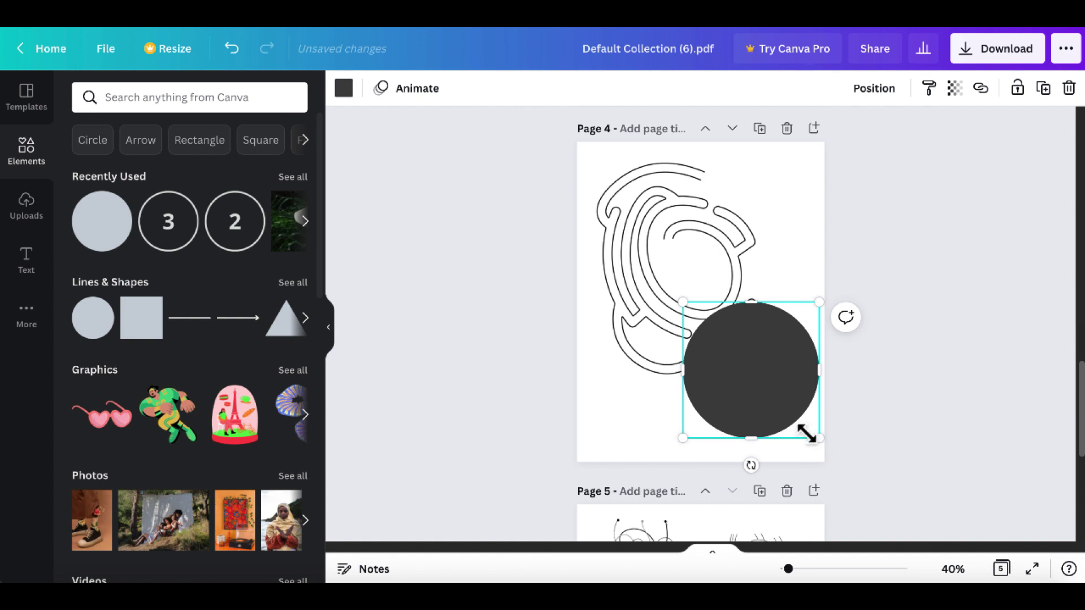
drag(808, 433, 764, 389)
drag(735, 356, 777, 340)
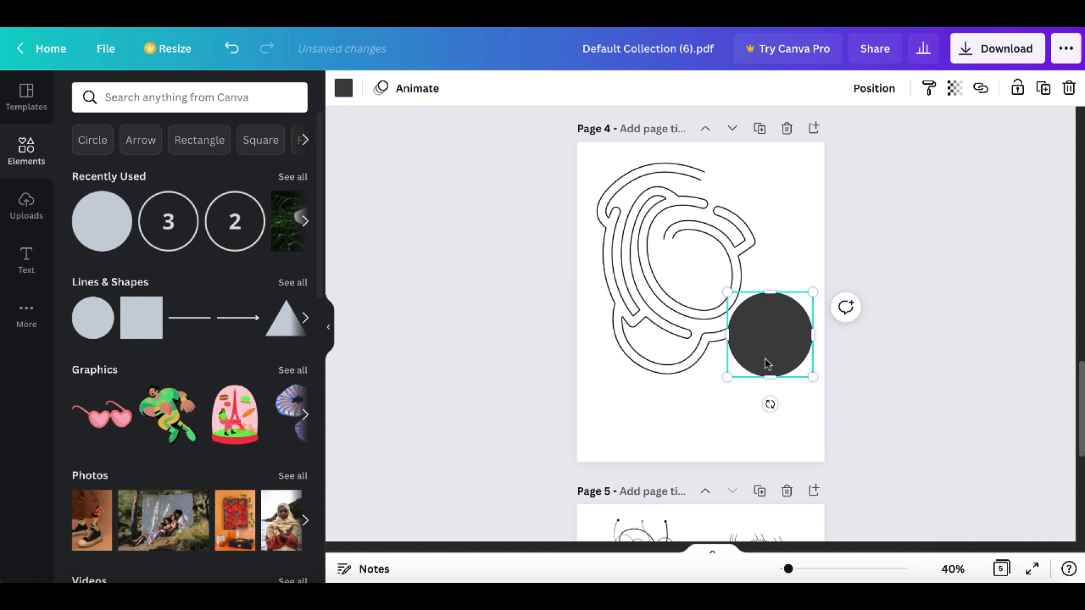
- Change the circle's colour to white
click(343, 88)
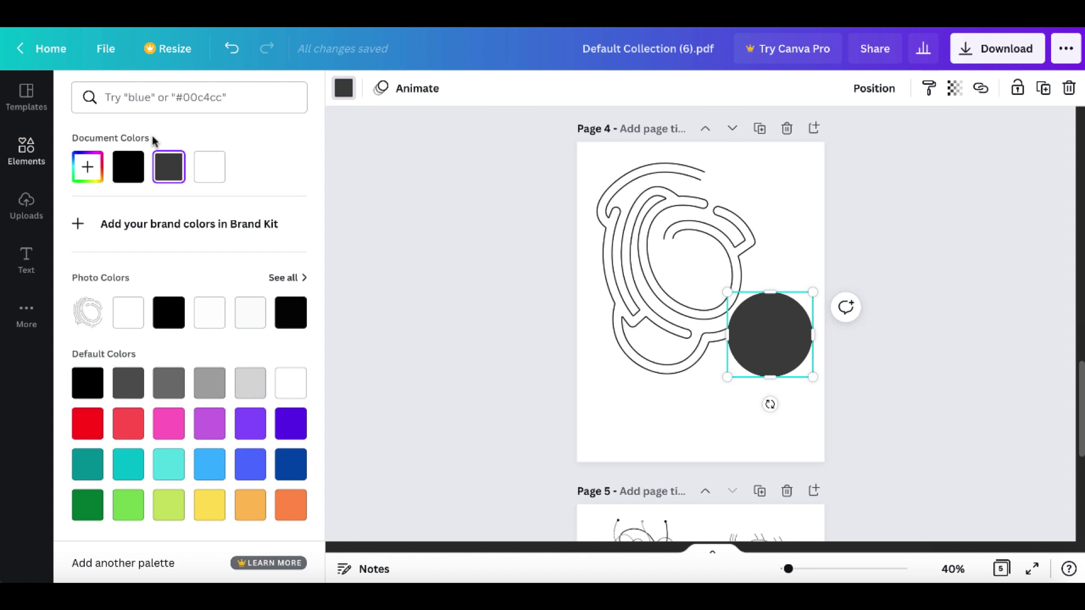
click(215, 164)
click(636, 471)
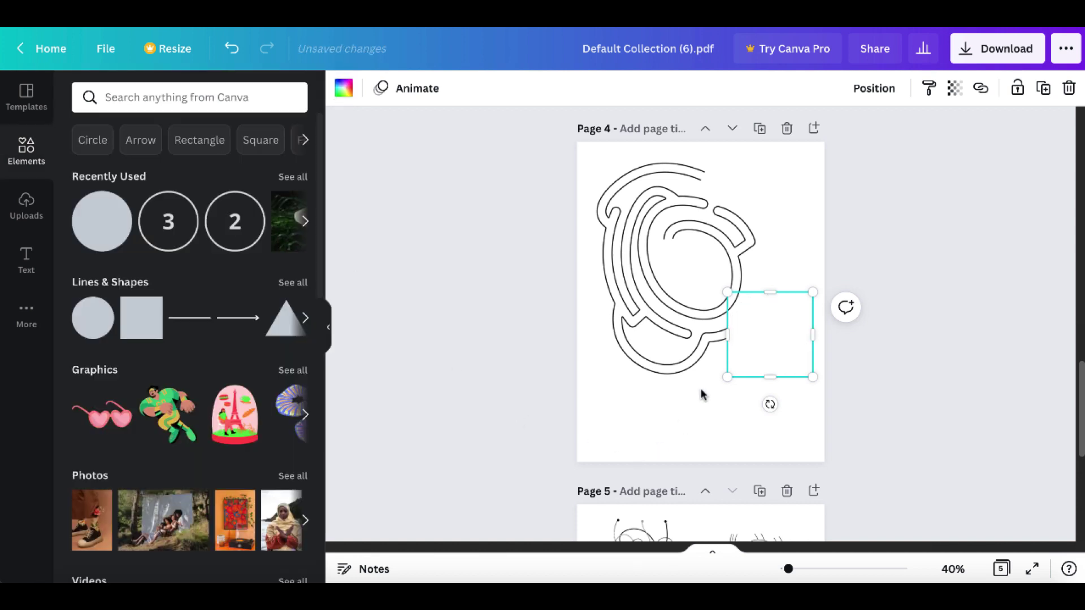
- Draw a red path along the maze's top and through its inner curves
click(694, 396)
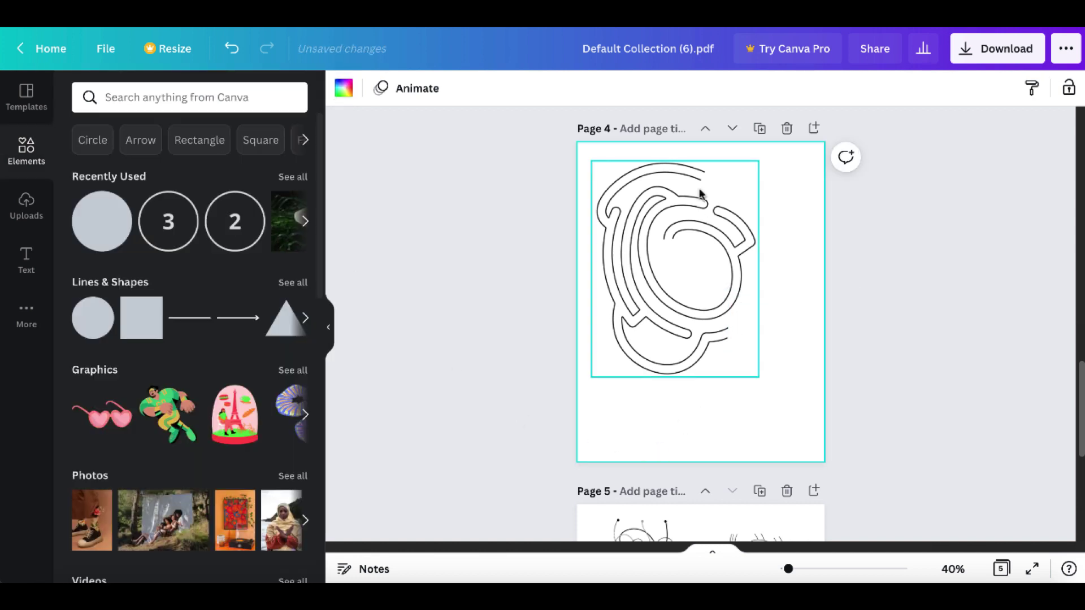
mouse_move(714, 177)
mouse_down()
mouse_move(631, 176)
mouse_move(605, 210)
mouse_up()
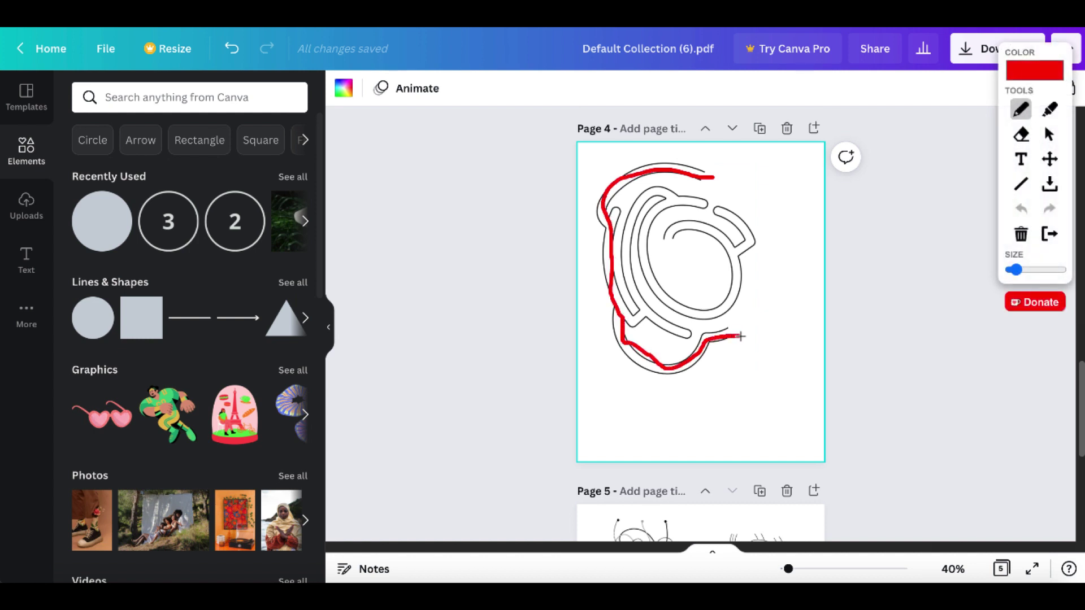
drag(629, 273, 646, 195)
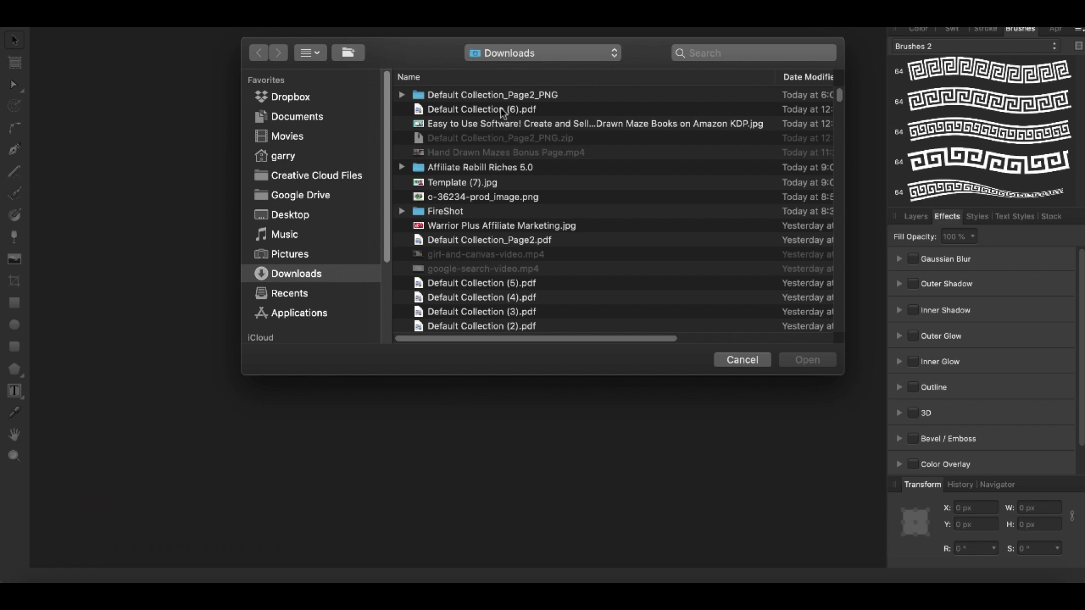
- Open Default Collection (6).pdf from Downloads with all pages loaded
click(502, 111)
double_click(502, 111)
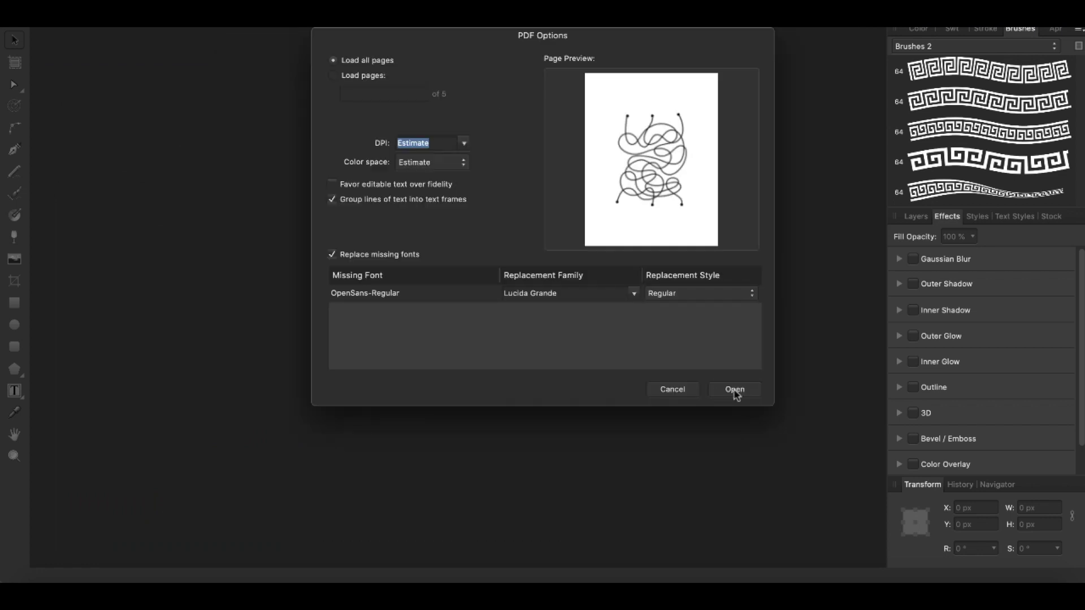
click(735, 390)
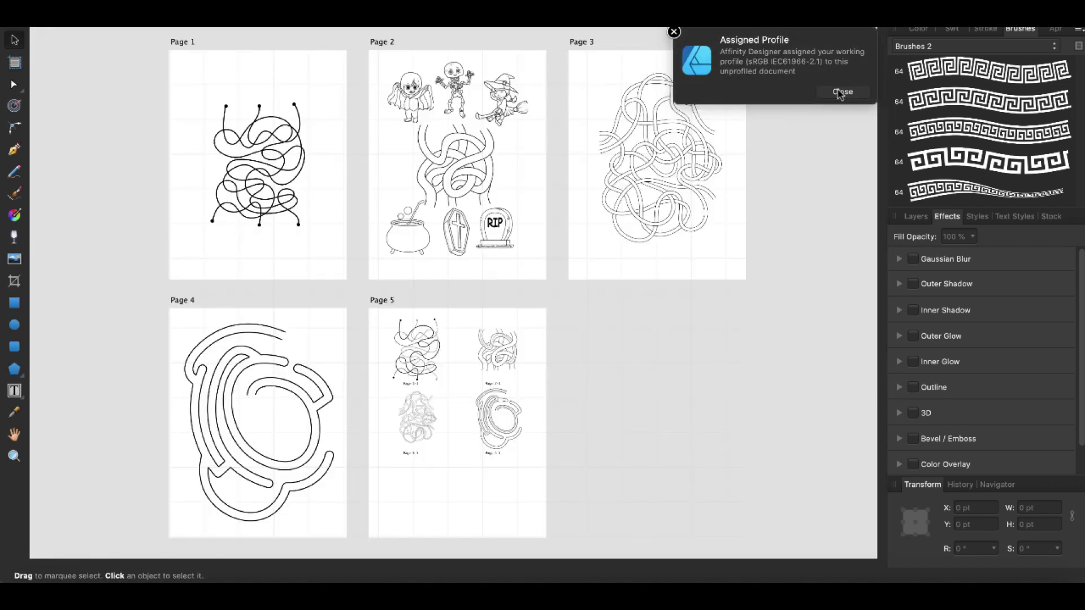
- Dismiss the colour profile notice and select the RIP tombstone image on Page 2
click(842, 92)
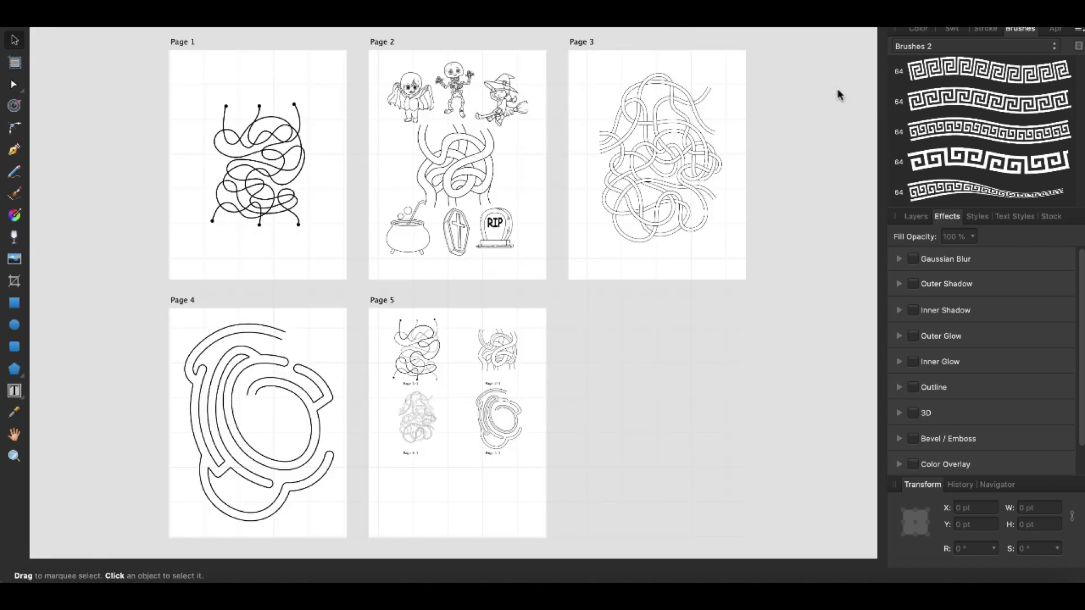
click(505, 226)
click(506, 225)
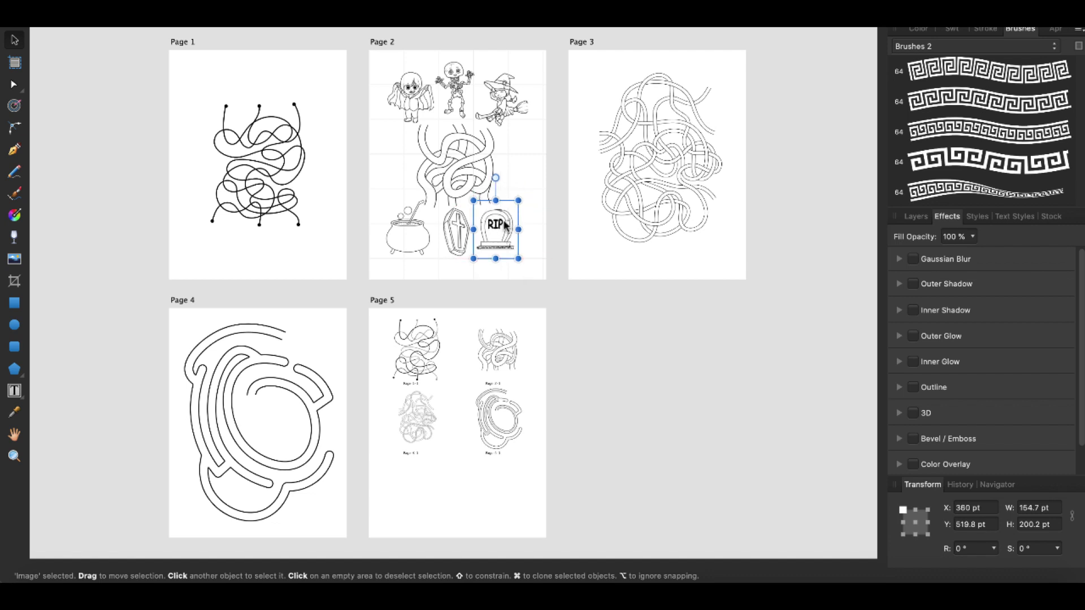
- Nudge the Page 1 maze slightly left and flip it horizontally
mouse_move(285, 179)
mouse_down()
mouse_move(271, 180)
mouse_move(279, 169)
mouse_up()
right_click(279, 165)
mouse_move(373, 336)
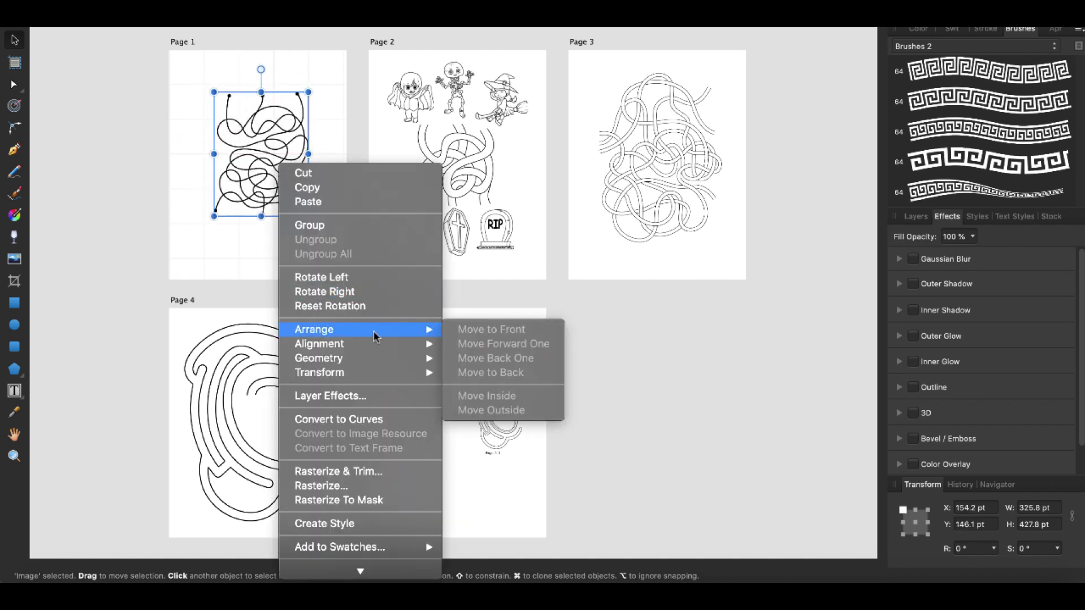
mouse_move(405, 380)
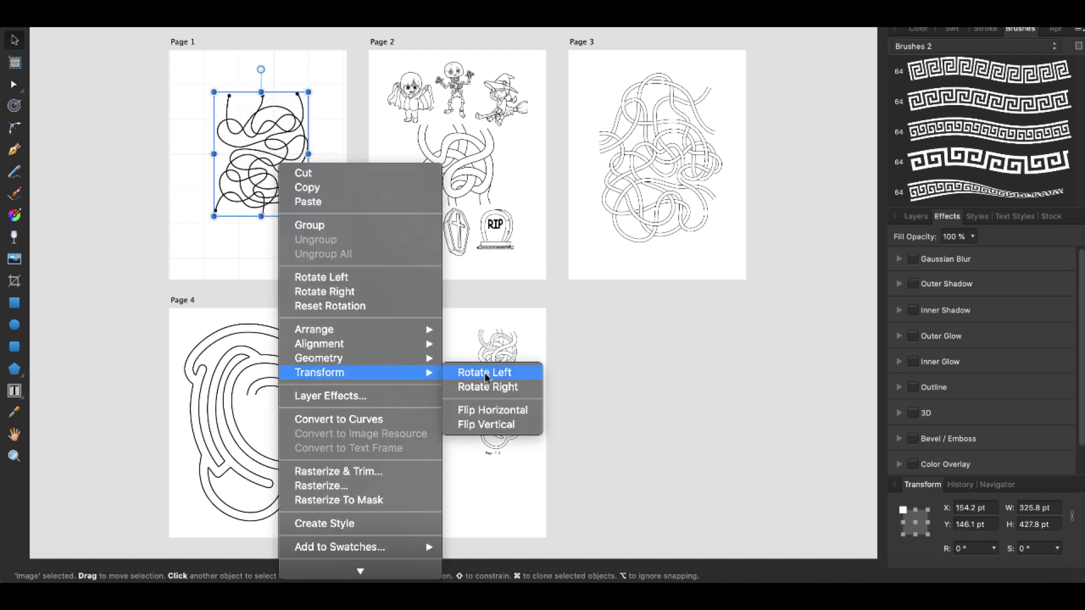
click(494, 410)
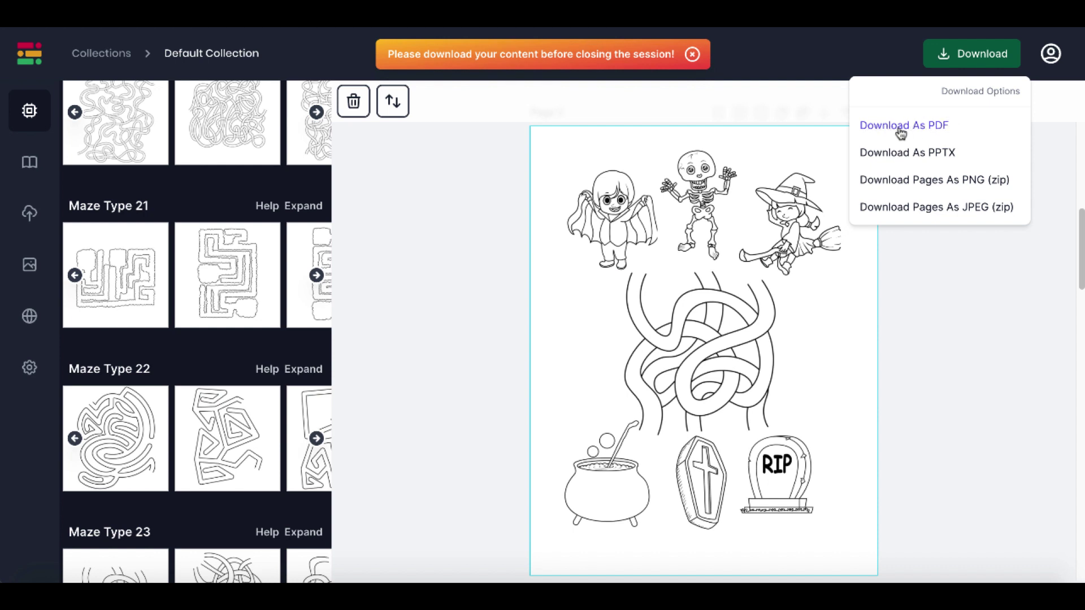
- Download the collection as a PPTX file and open it in PowerPoint
click(941, 153)
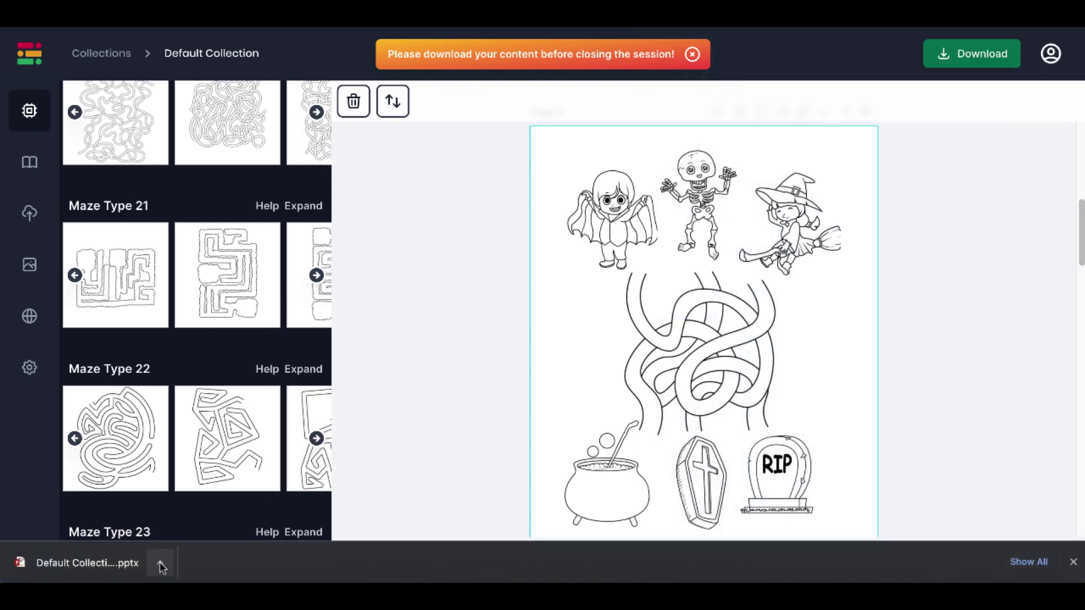
click(160, 564)
click(206, 510)
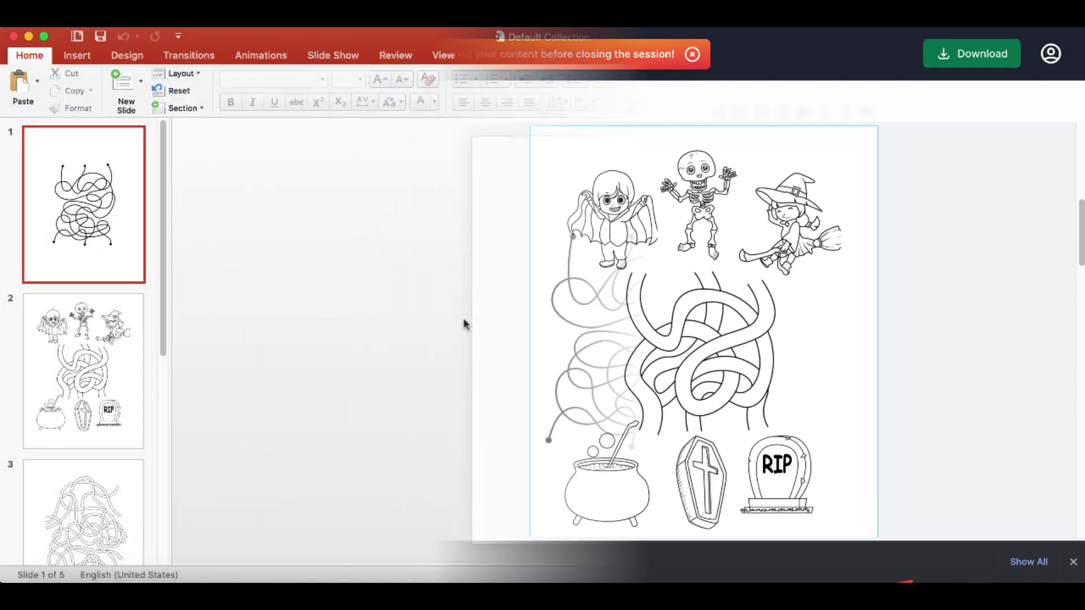
- On slide 2, reposition the cauldron, coffin, RIP tombstone, maze and vampire pictures
click(104, 378)
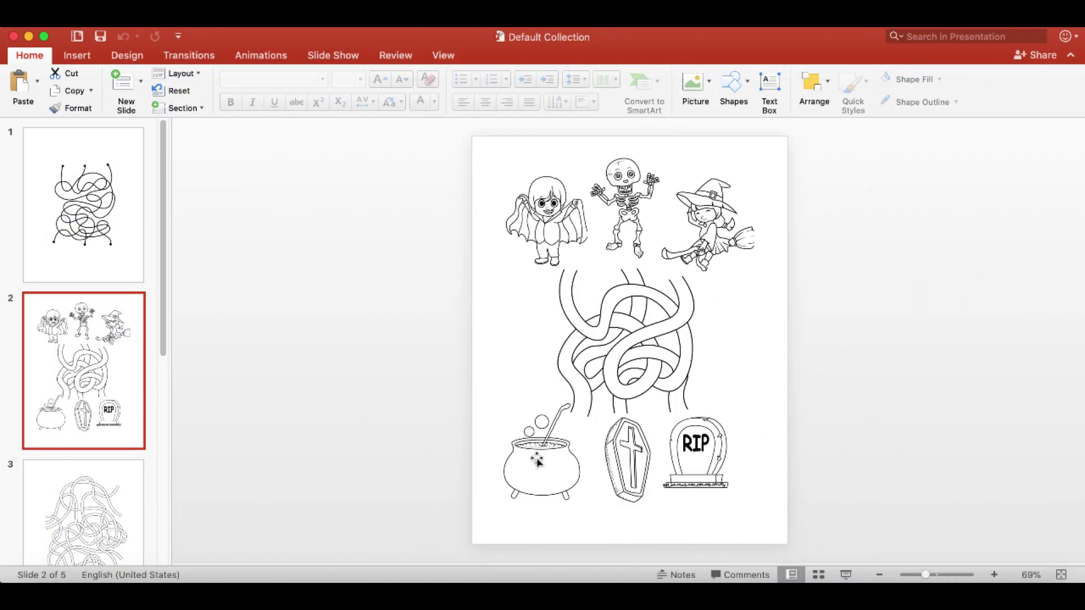
mouse_move(531, 459)
mouse_down()
mouse_move(517, 398)
mouse_move(533, 465)
mouse_up()
mouse_move(627, 453)
mouse_down()
mouse_move(619, 438)
mouse_move(624, 453)
mouse_up()
drag(695, 461, 722, 435)
mouse_move(638, 329)
mouse_down()
mouse_move(597, 321)
mouse_move(664, 322)
mouse_move(633, 319)
mouse_move(636, 352)
mouse_move(696, 310)
mouse_move(651, 318)
mouse_move(657, 326)
mouse_up()
mouse_move(561, 228)
mouse_down()
mouse_move(523, 216)
mouse_move(552, 231)
mouse_move(560, 222)
mouse_up()
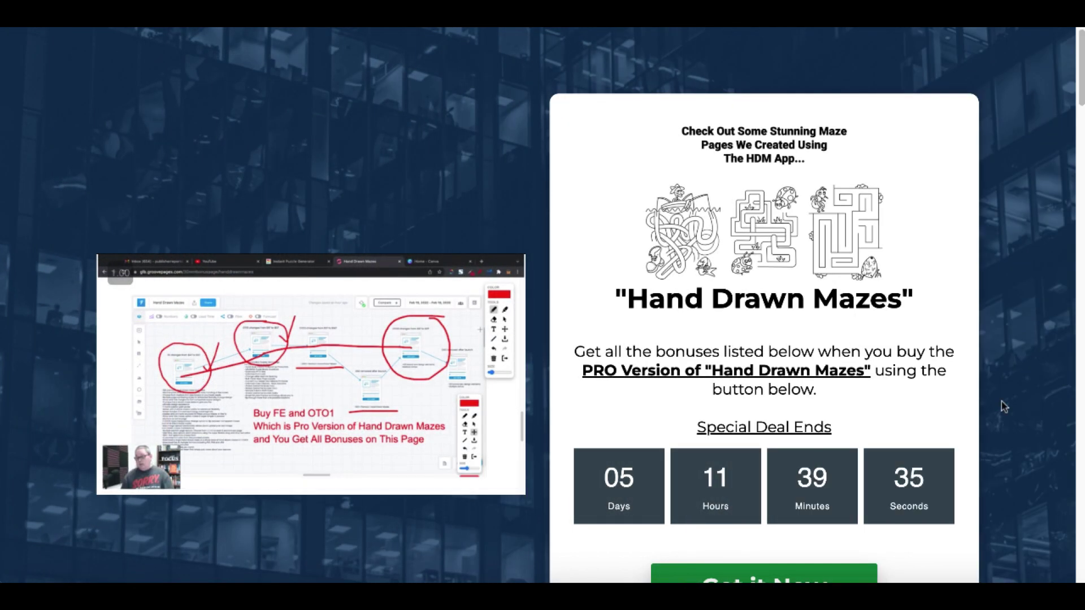
scroll(1002, 401, down, 1)
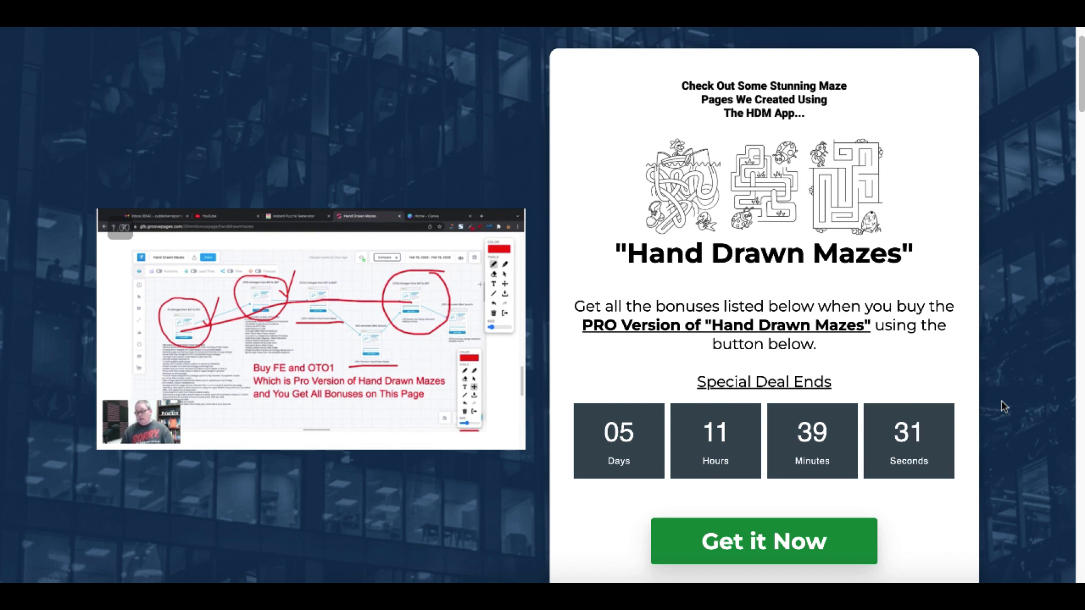
scroll(1001, 402, down, 1)
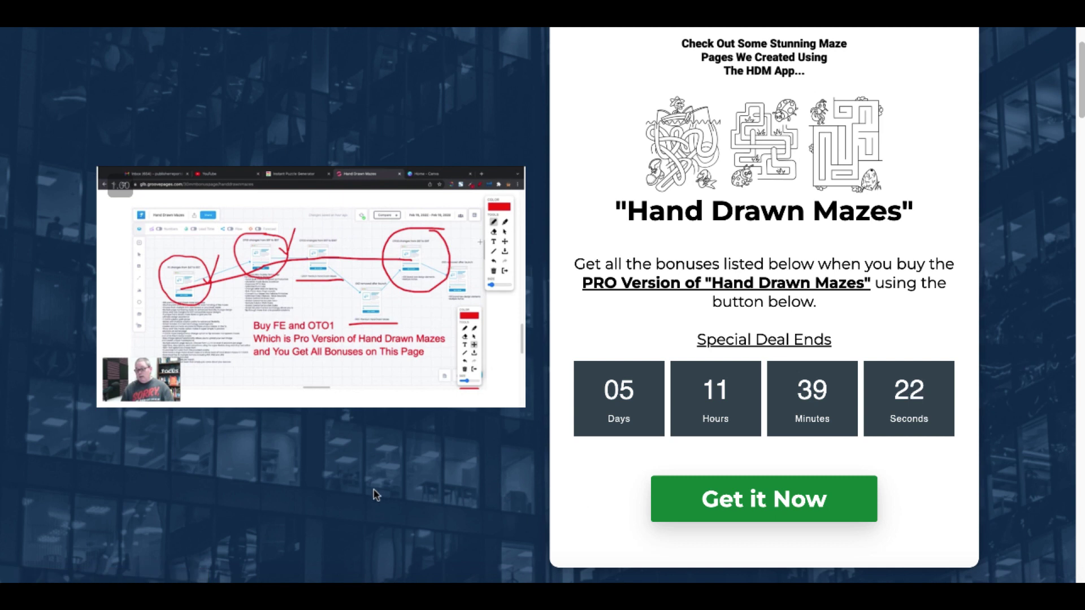
mouse_move(355, 328)
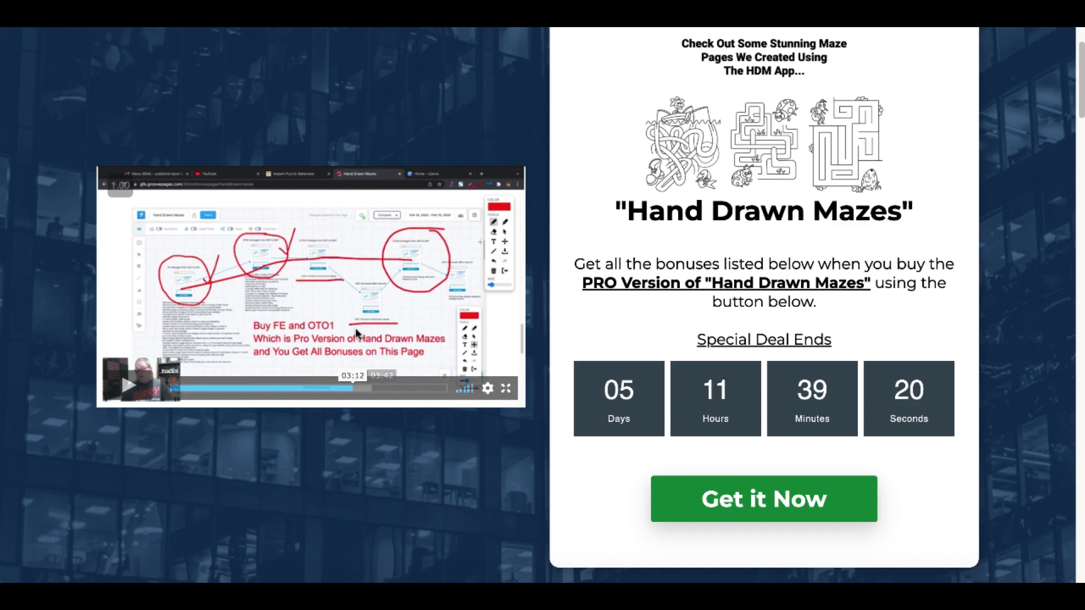
scroll(398, 482, down, 10)
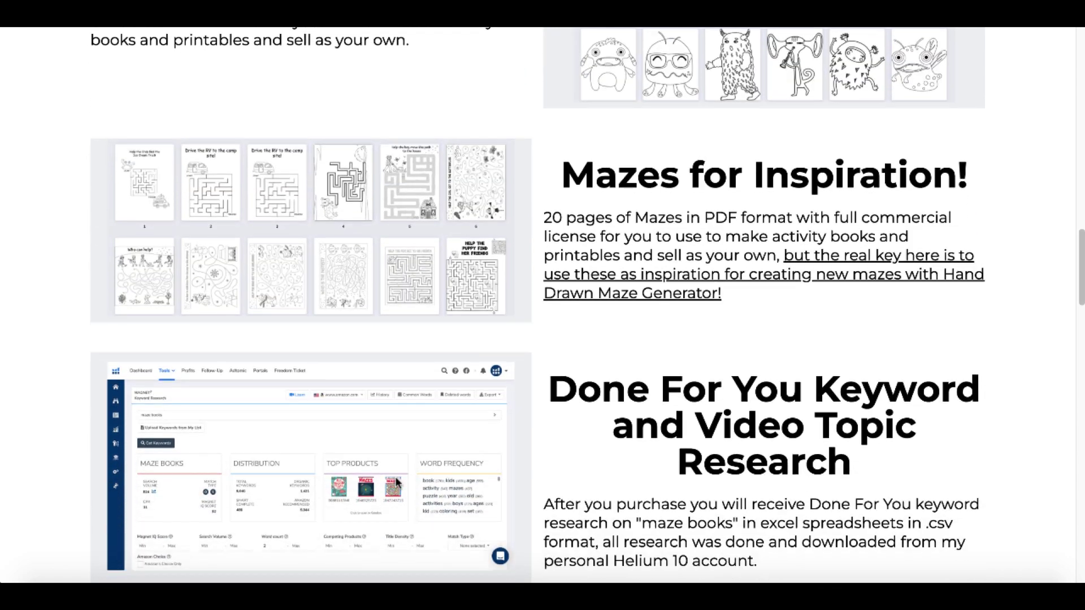
scroll(397, 482, down, 1)
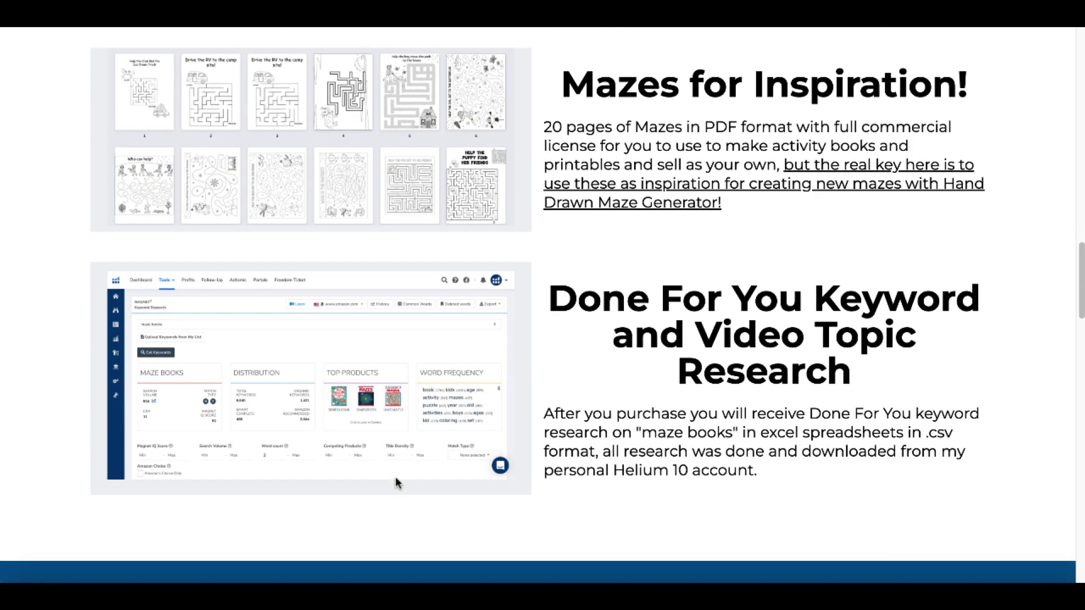
scroll(395, 482, down, 3)
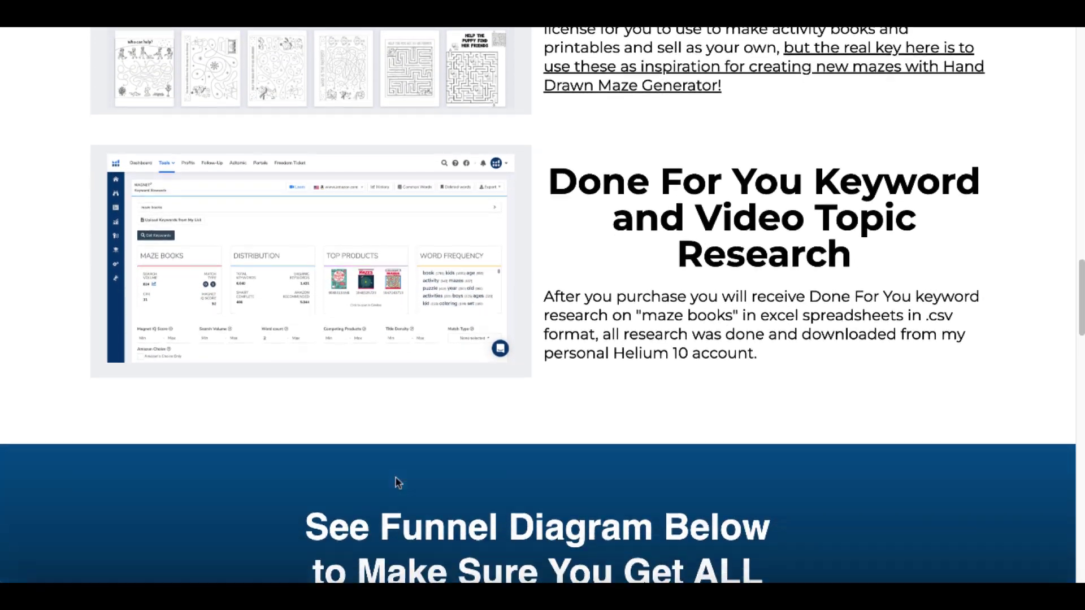
scroll(397, 481, down, 5)
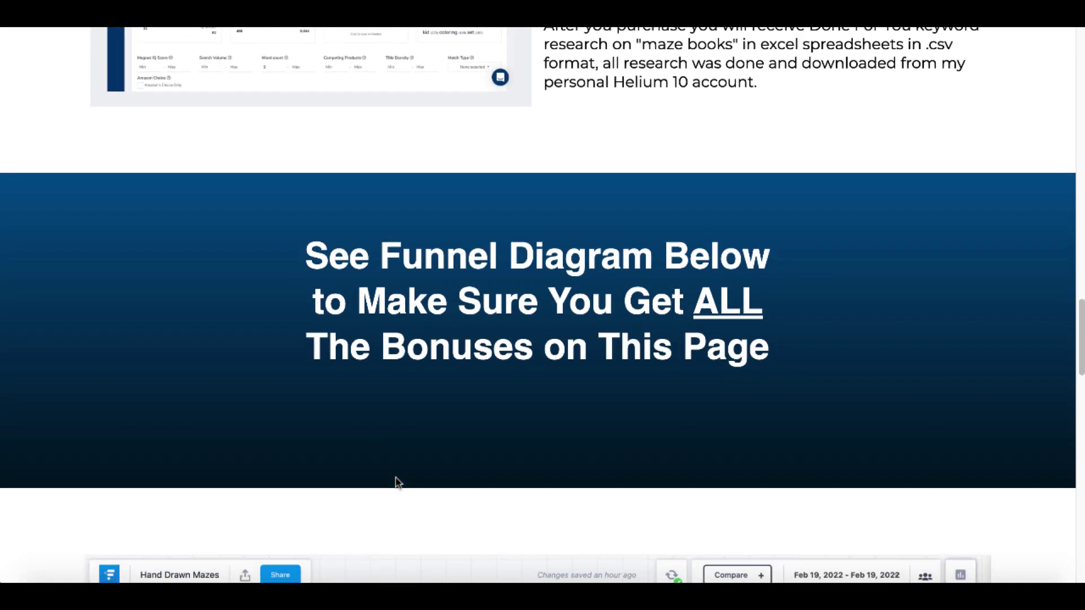
scroll(395, 482, down, 6)
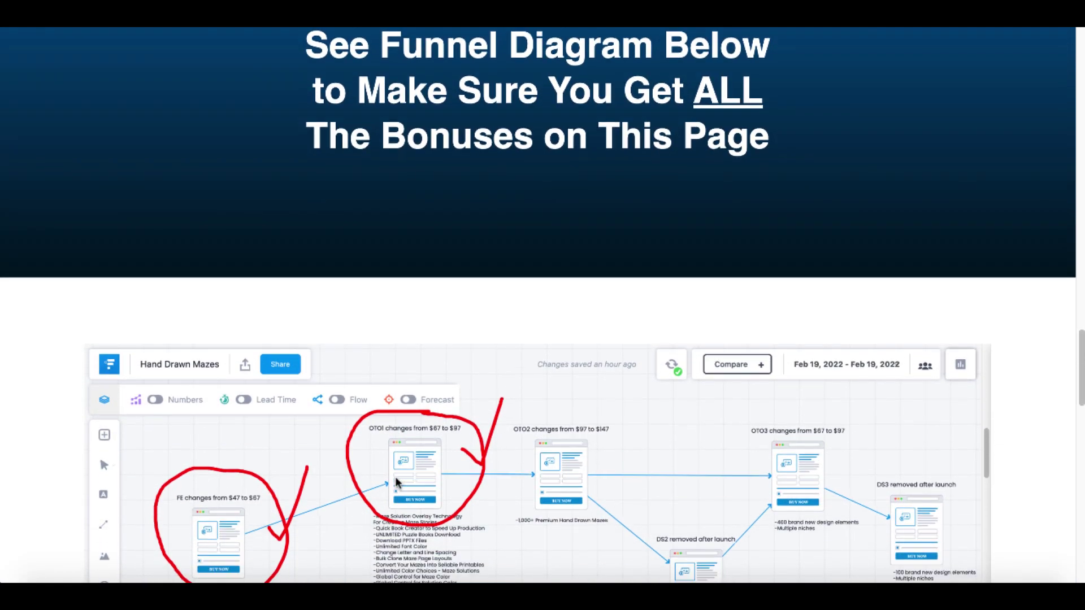
scroll(395, 482, down, 2)
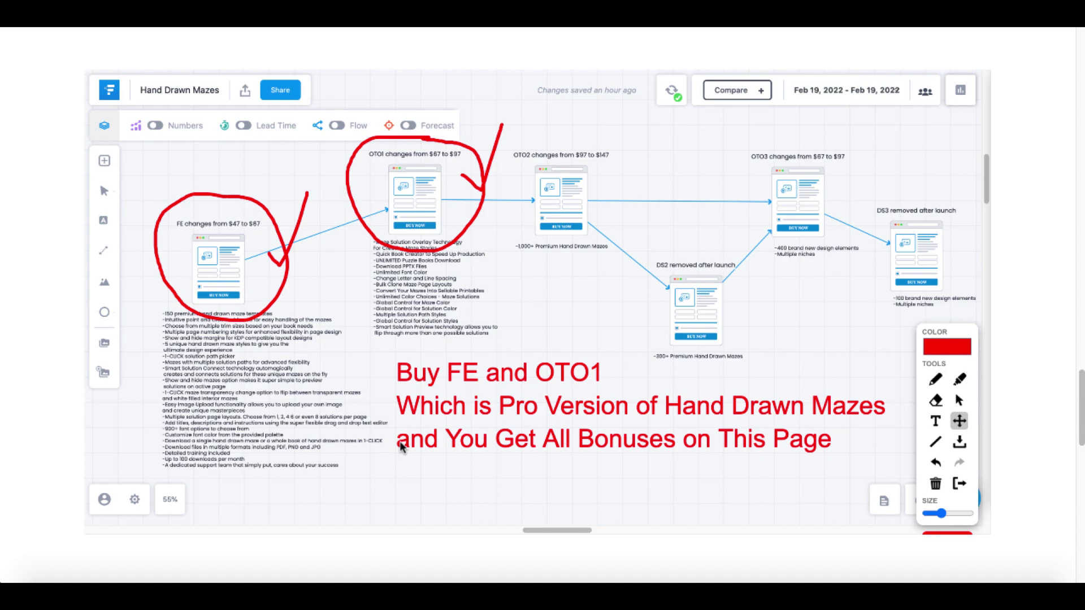
scroll(401, 446, up, 20)
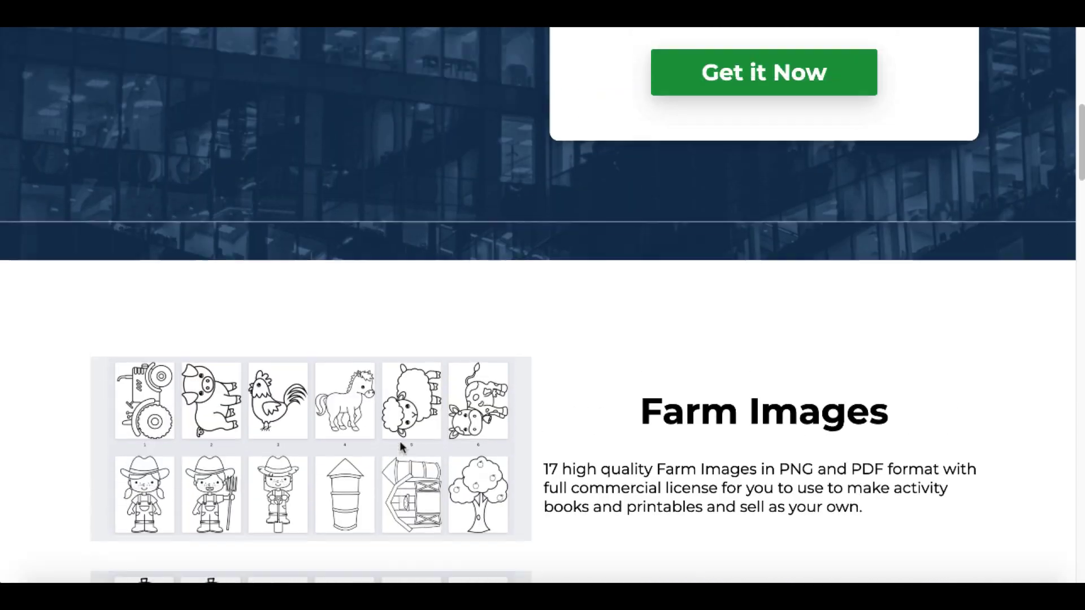
- Scroll through the bonus page back up to its top
scroll(400, 447, up, 8)
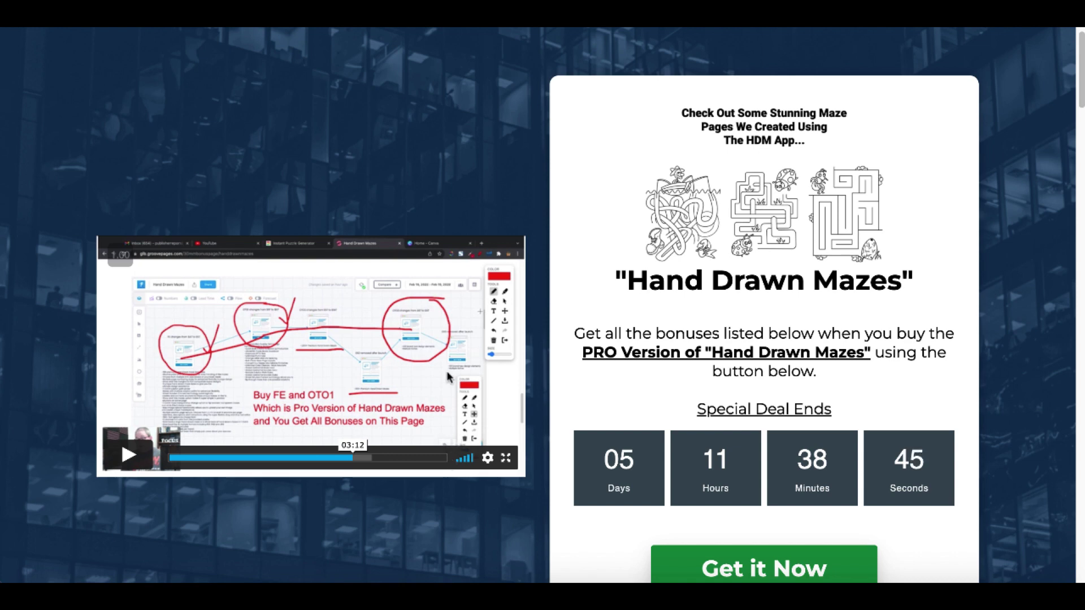
scroll(540, 486, down, 1)
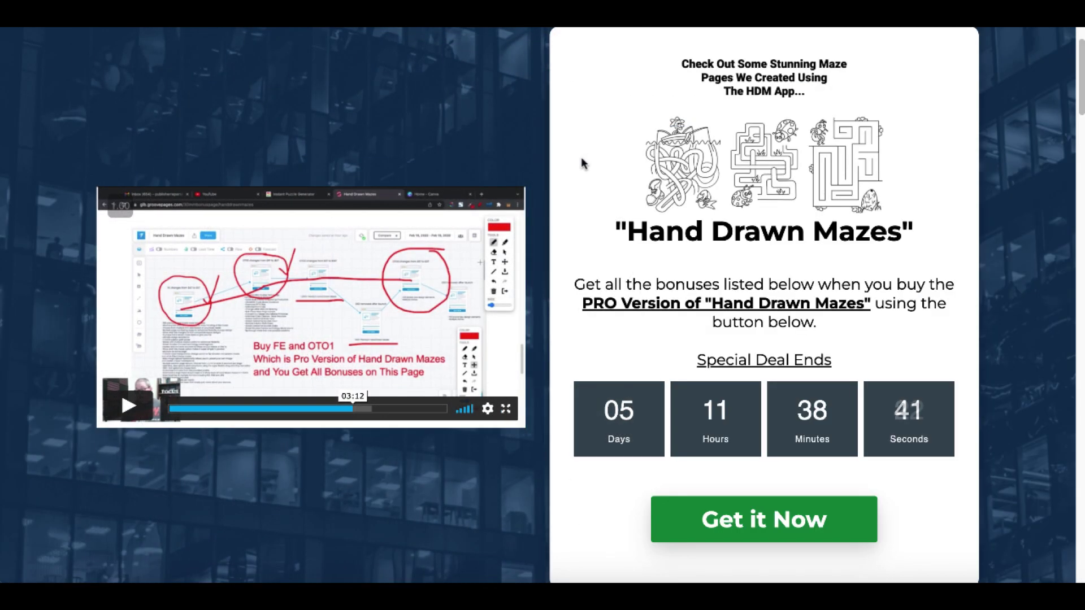
scroll(584, 164, up, 2)
scroll(582, 164, up, 1)
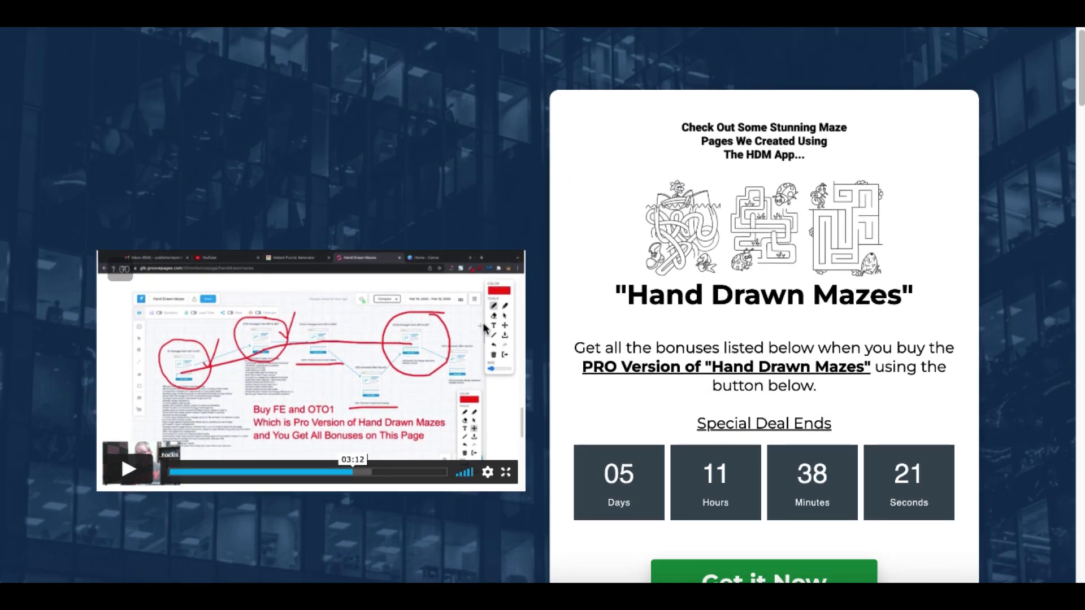